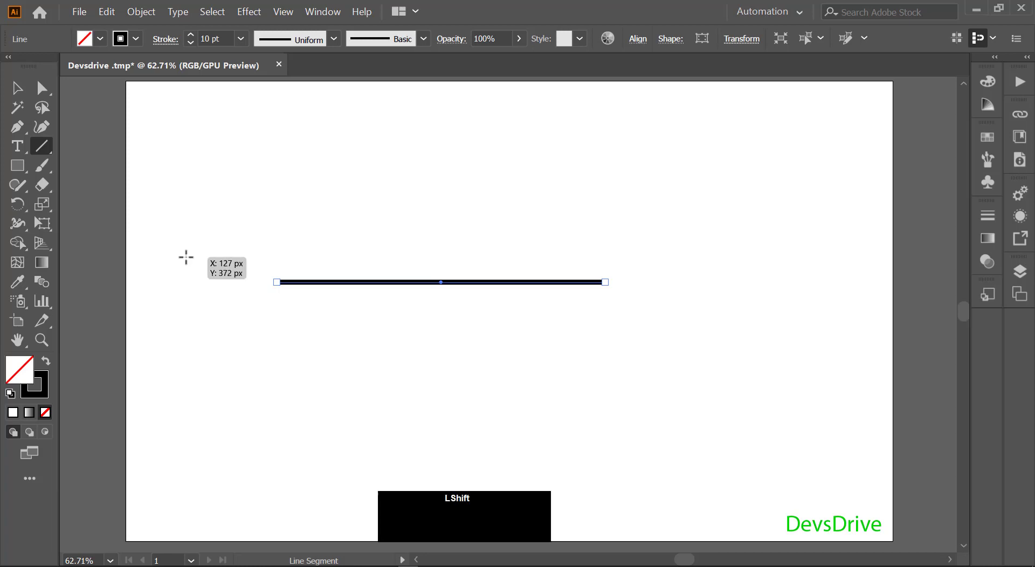
# Reshape the horizontal line with the Width tool into a wavy profile, bulging near its left end and right of its centre.
pyautogui.hotkey('shift', 'w')
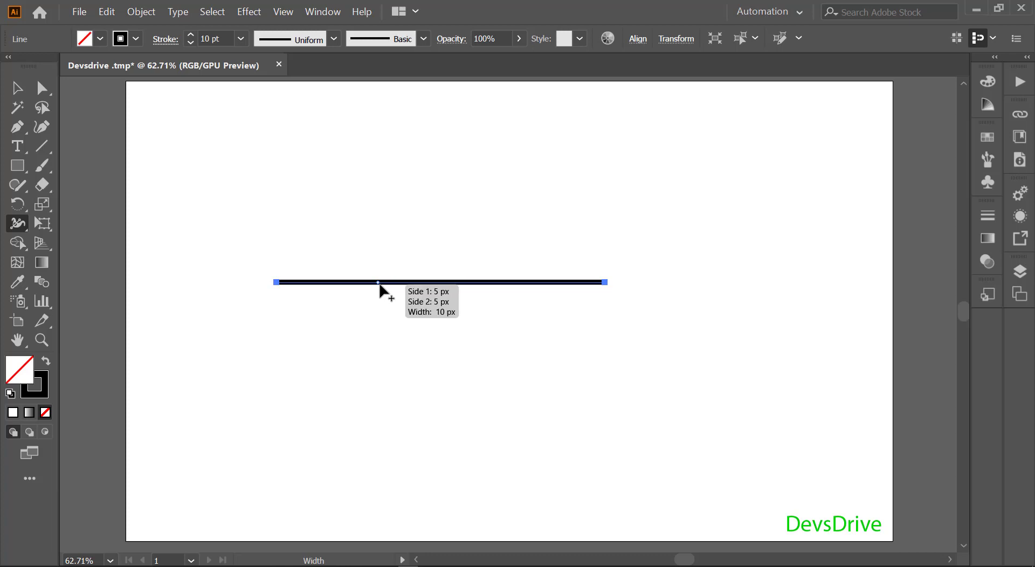
pyautogui.moveTo(377, 284); pyautogui.dragTo(376, 343)
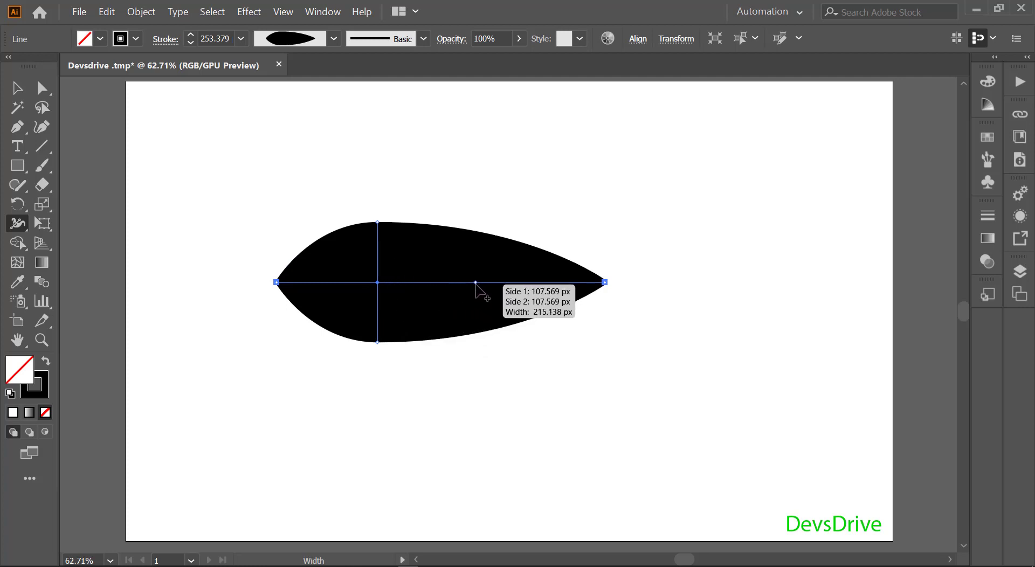
pyautogui.moveTo(474, 281); pyautogui.dragTo(476, 303)
pyautogui.moveTo(477, 259)
pyautogui.mouseDown()
pyautogui.moveTo(488, 294)
pyautogui.moveTo(479, 258)
pyautogui.moveTo(477, 305)
pyautogui.mouseUp()
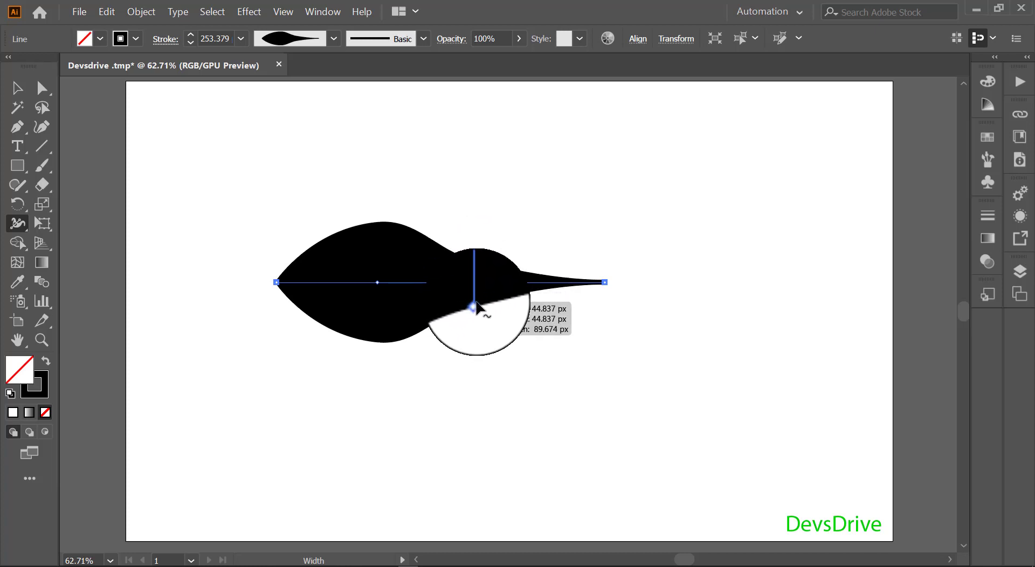
pyautogui.moveTo(475, 307); pyautogui.dragTo(490, 358)
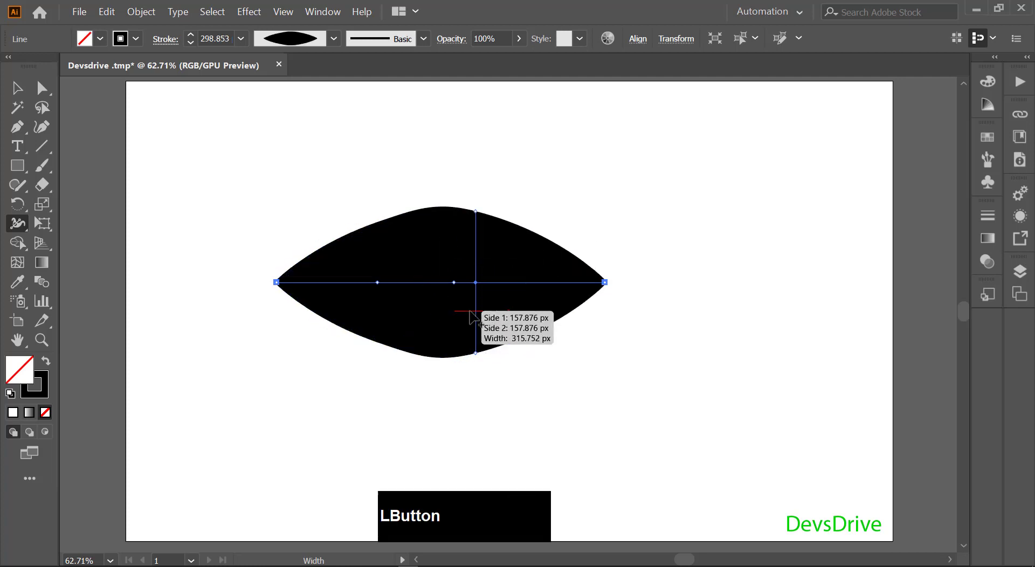
pyautogui.moveTo(470, 261)
pyautogui.mouseDown()
pyautogui.moveTo(362, 250)
pyautogui.moveTo(465, 261)
pyautogui.moveTo(535, 246)
pyautogui.moveTo(494, 246)
pyautogui.mouseUp()
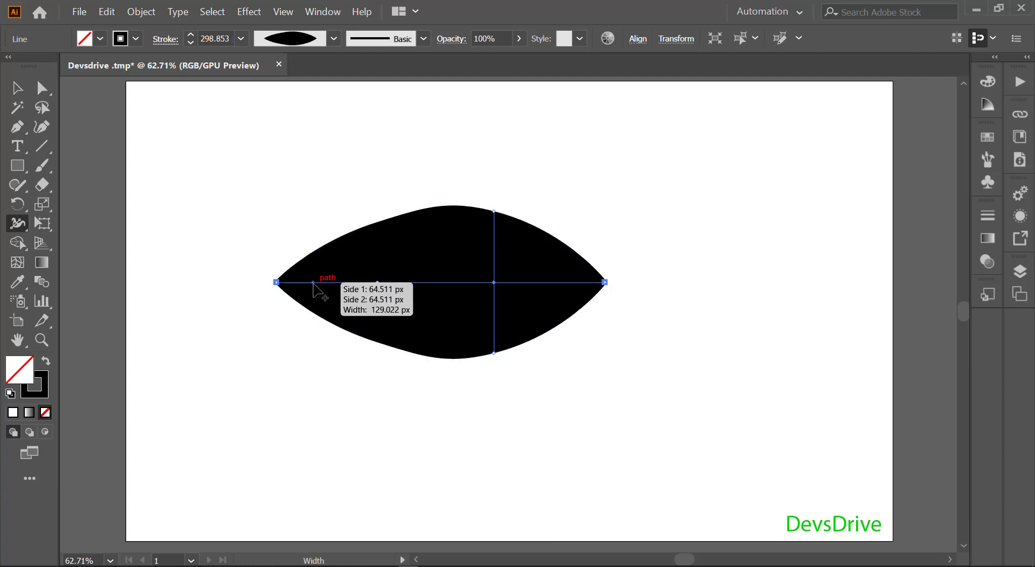
pyautogui.moveTo(312, 282); pyautogui.dragTo(332, 383)
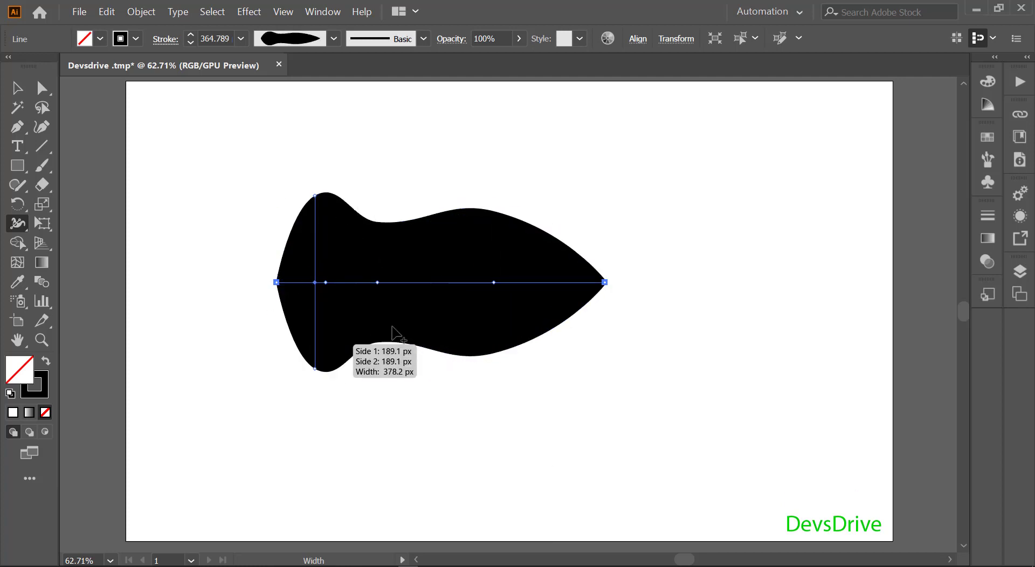
# Delete the reshaped line from the artboard.
pyautogui.click(16, 88)
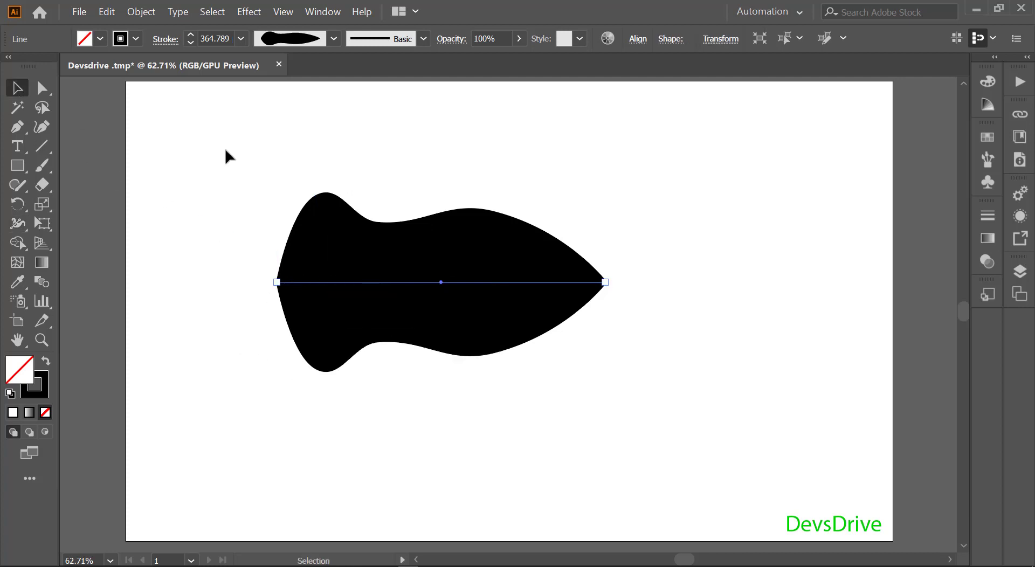
pyautogui.moveTo(249, 156); pyautogui.dragTo(621, 426)
pyautogui.press('Delete')
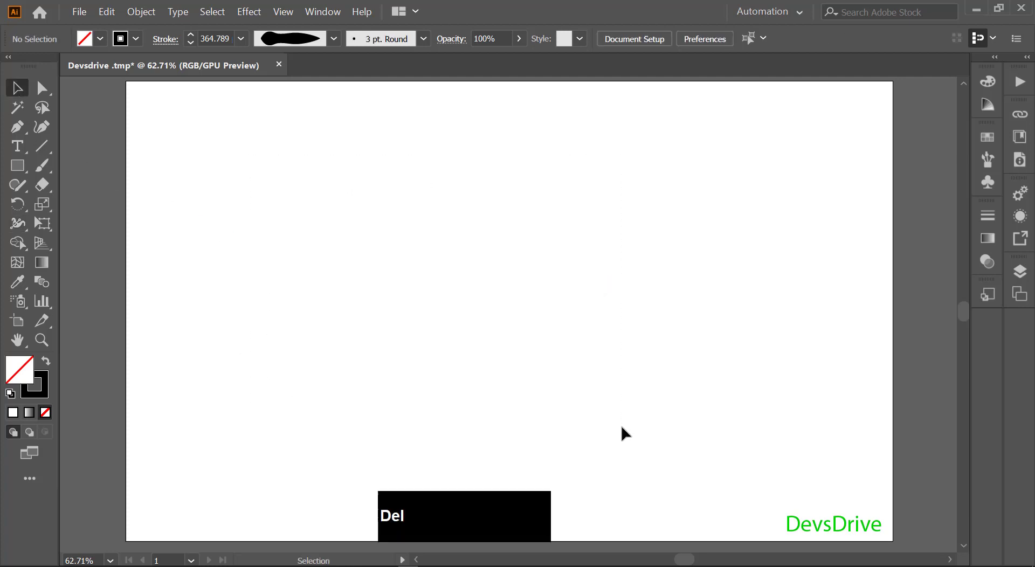
# Draw a circle about 289 px across near the artboard's centre and set its stroke weight to 10 pt.
pyautogui.rightClick(20, 169)
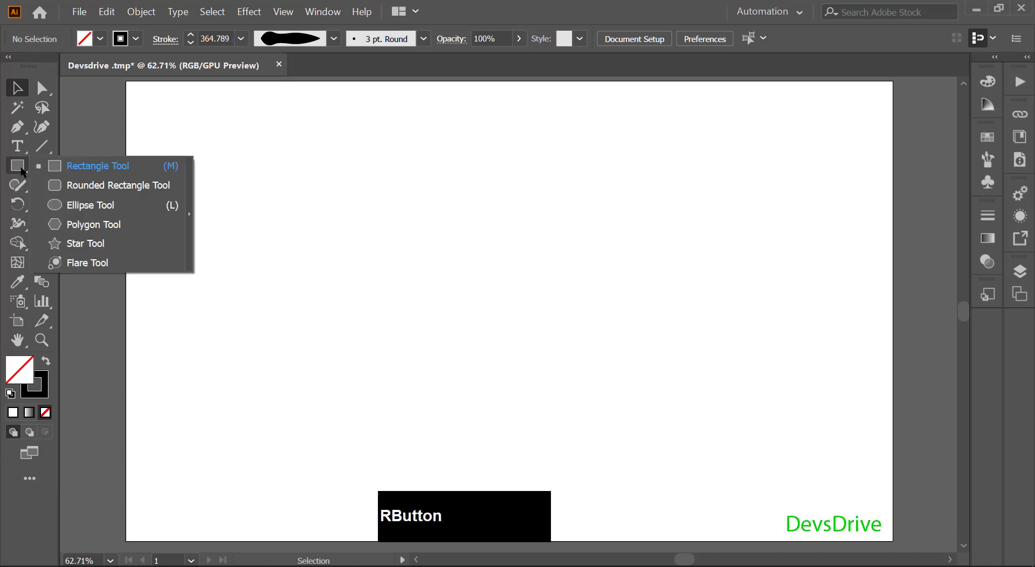
pyautogui.click(81, 203)
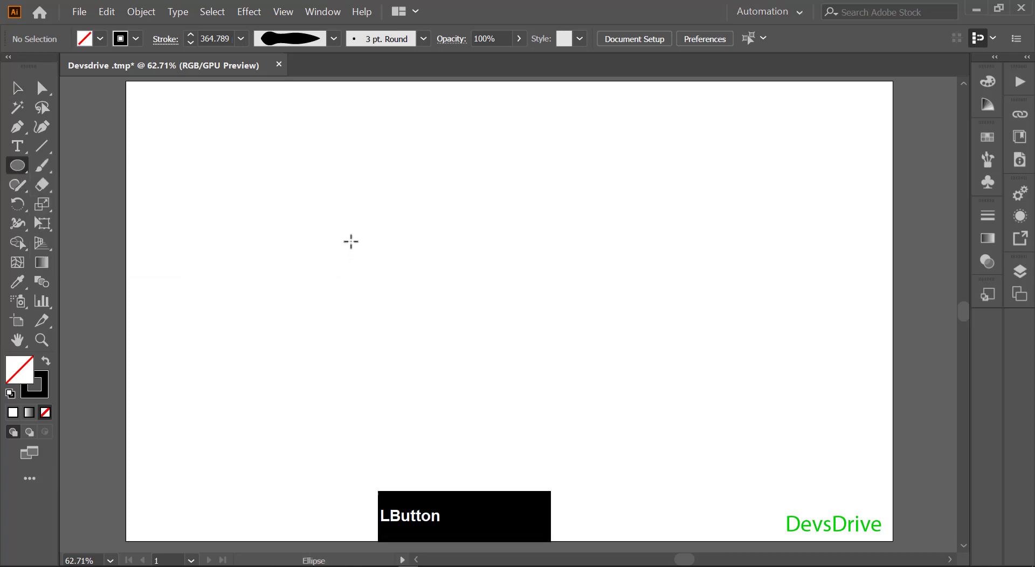
pyautogui.moveTo(351, 242); pyautogui.dragTo(488, 378)
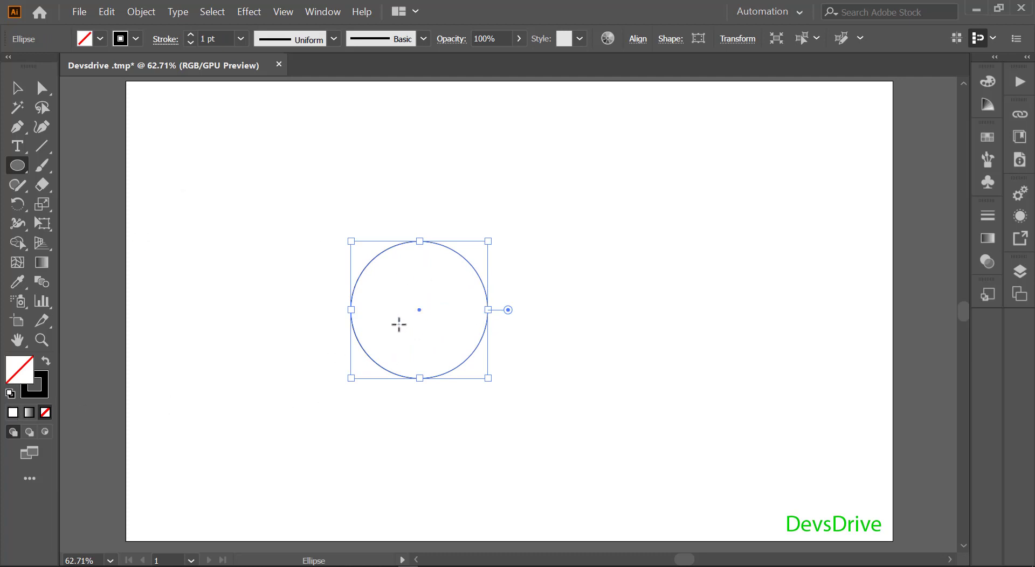
pyautogui.click(212, 38)
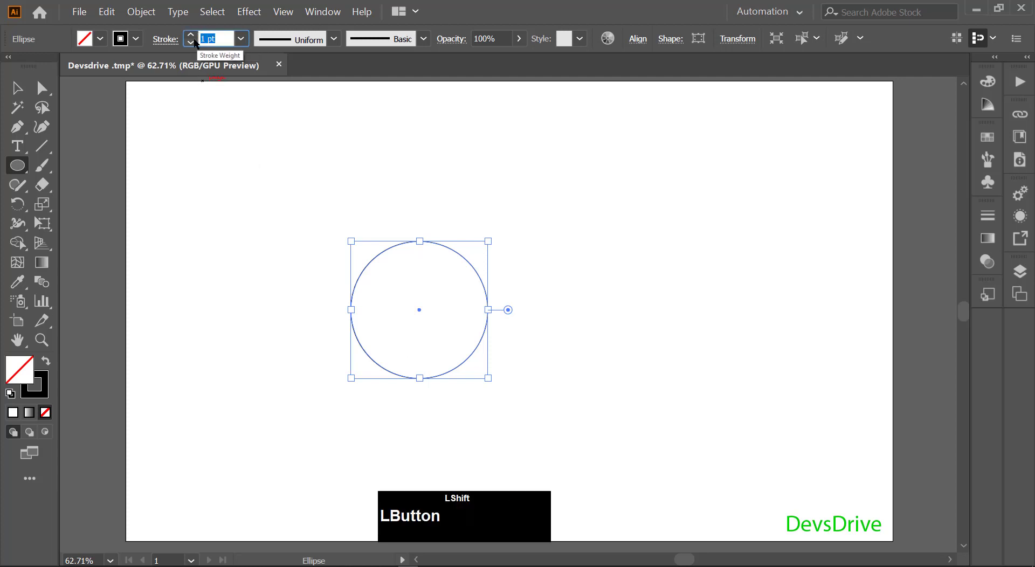
pyautogui.write('10')
pyautogui.press('Return')
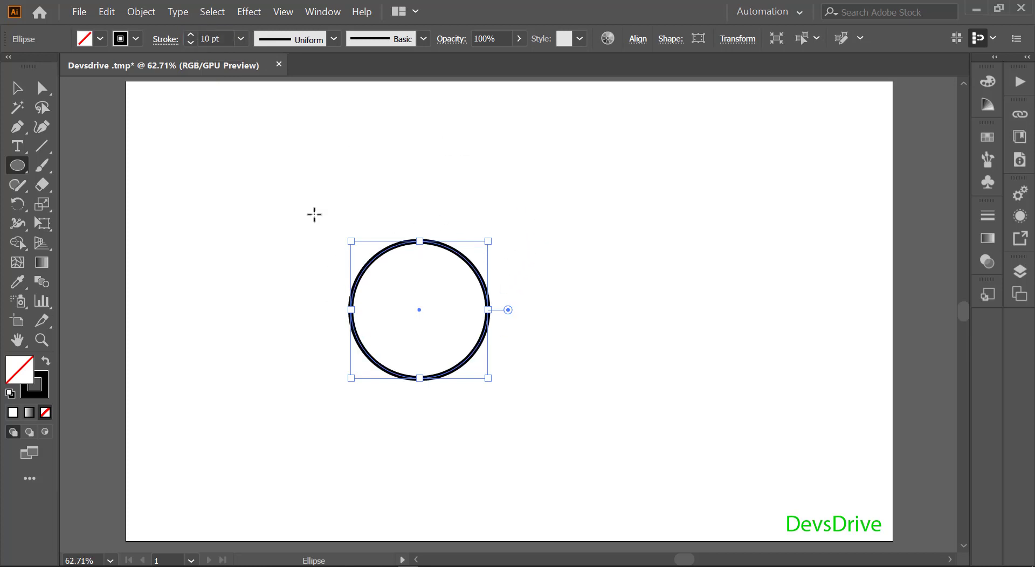
# Delete the circle's upper-left quarter segment and rotate the remaining open arc slightly counterclockwise.
pyautogui.hotkey('shift', 'a')
pyautogui.moveTo(355, 238); pyautogui.dragTo(384, 283)
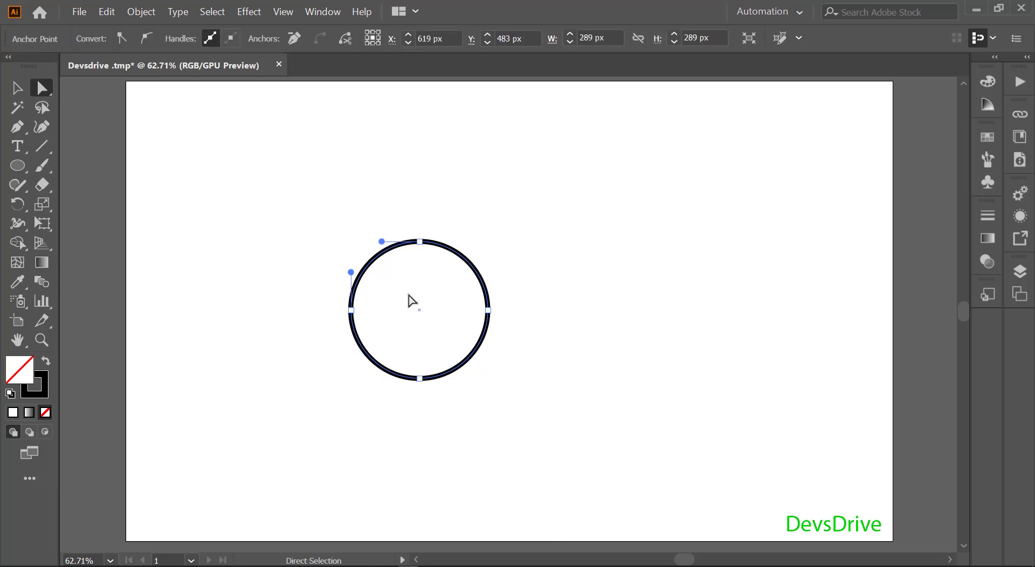
pyautogui.press('Delete')
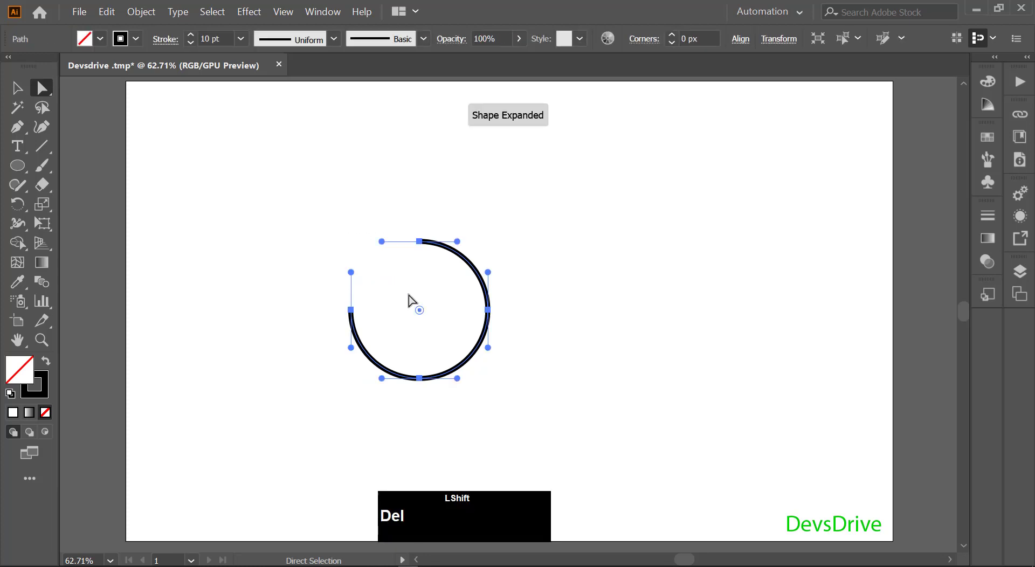
pyautogui.click(17, 88)
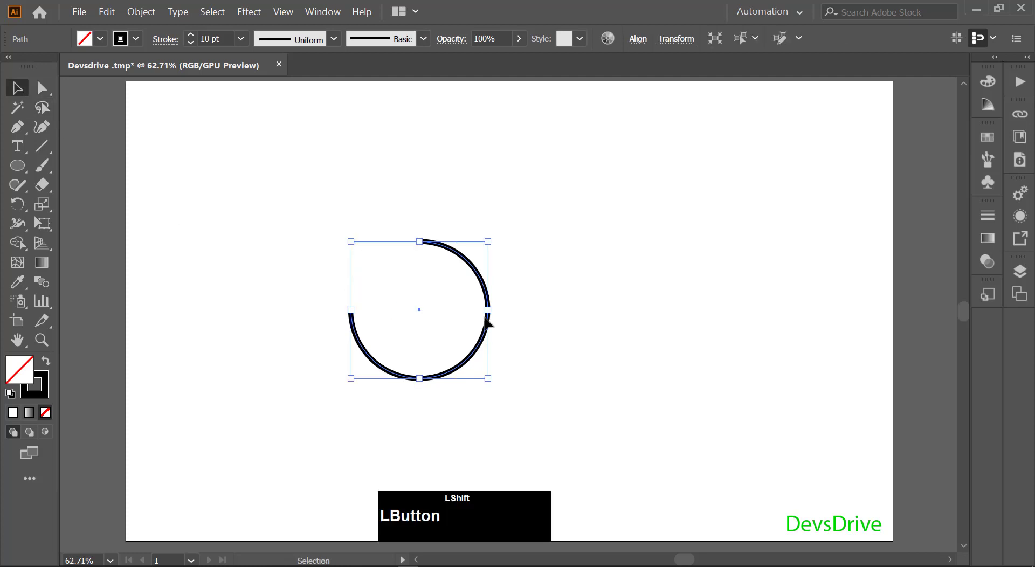
pyautogui.moveTo(486, 227); pyautogui.dragTo(459, 219)
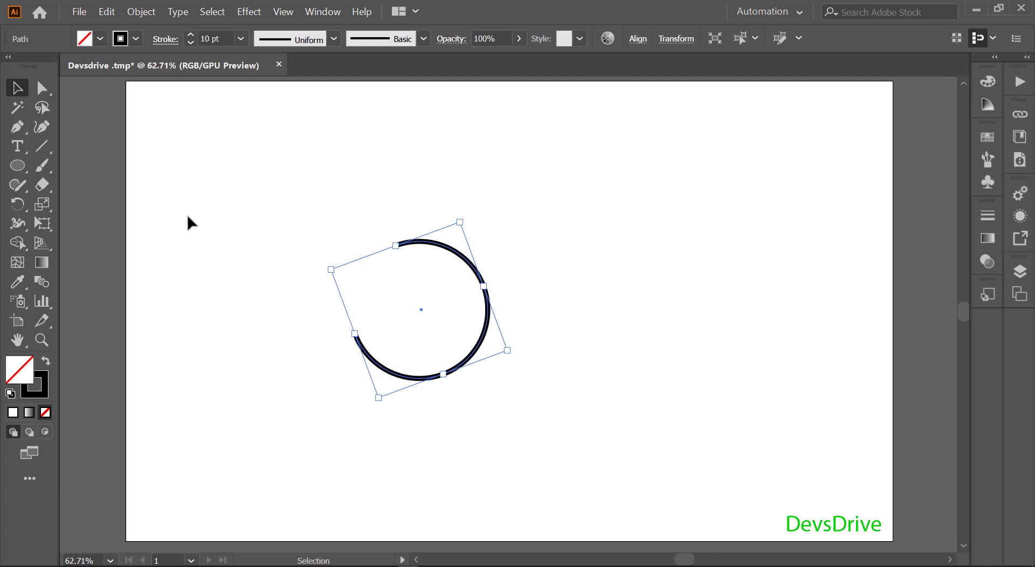
# Widen the stroke at the arc's upper end to about 139 px with the Width tool.
pyautogui.press('shift')
pyautogui.hotkey('shift', 'w')
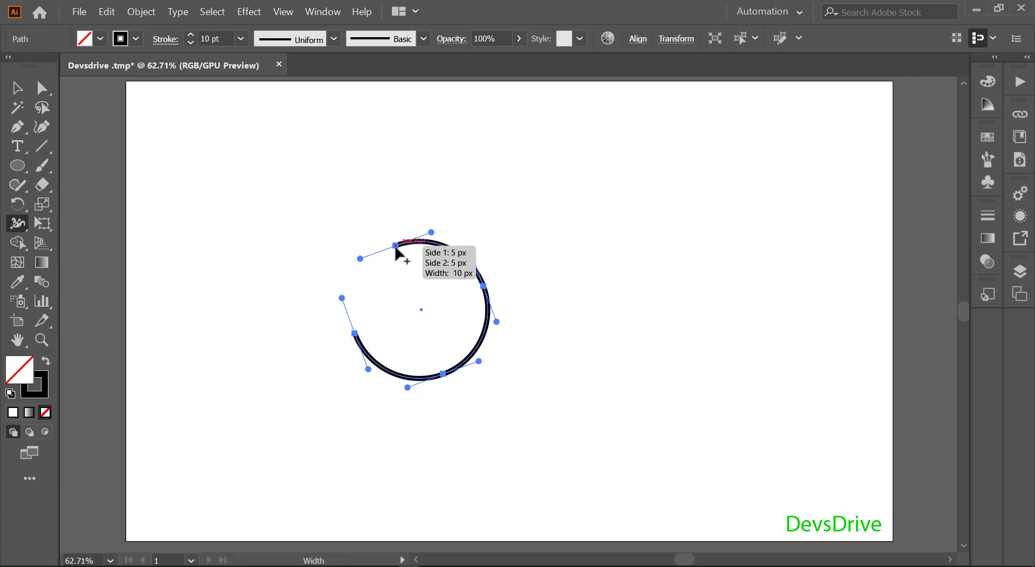
pyautogui.moveTo(396, 248); pyautogui.dragTo(399, 276)
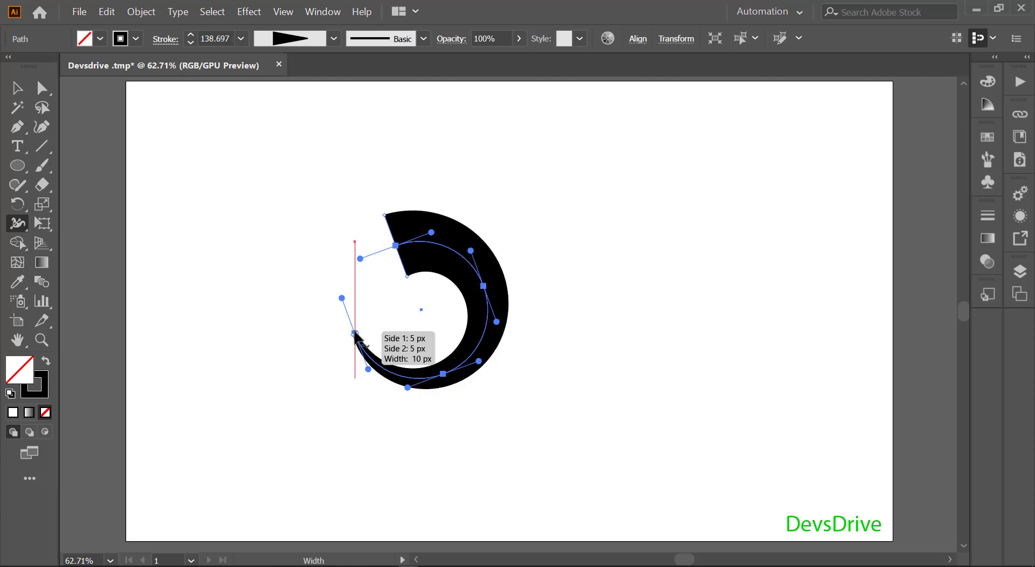
# Taper the stroke at the arc's lower-left end to a sharp point with the Width tool.
pyautogui.press('ctrl')
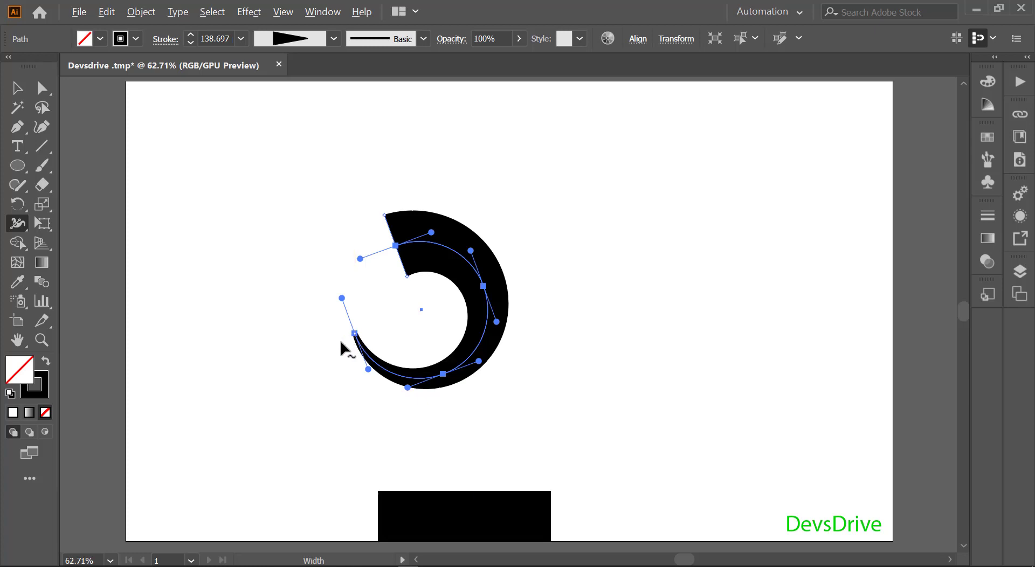
pyautogui.scroll(3, 355, 334)
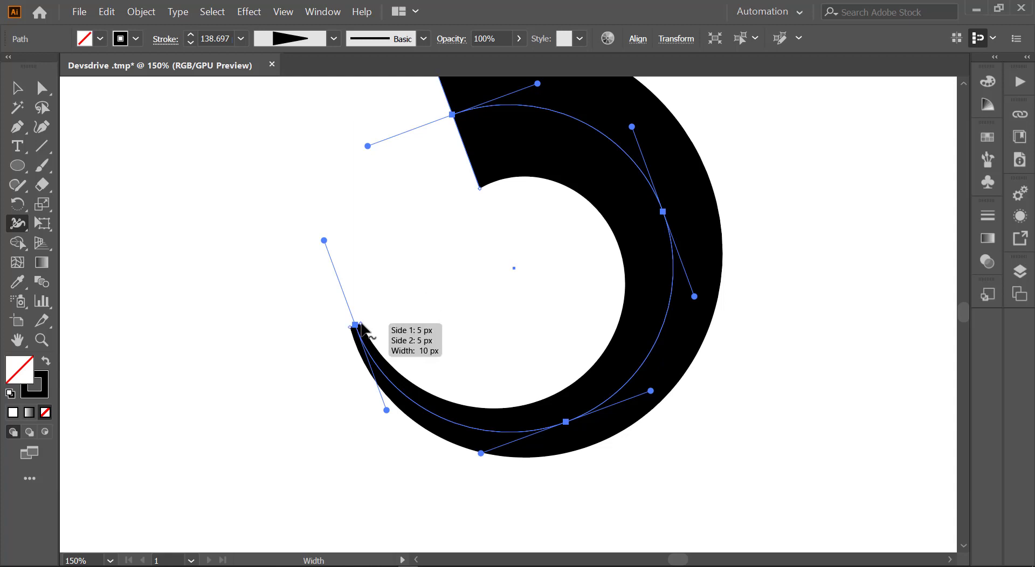
pyautogui.scroll(2, 361, 329)
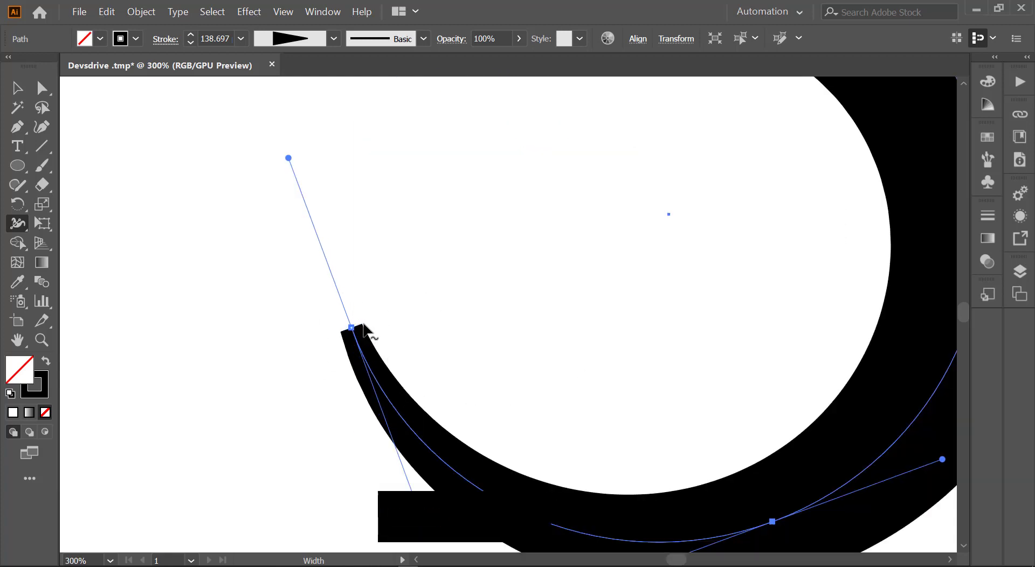
pyautogui.moveTo(362, 325)
pyautogui.mouseDown()
pyautogui.moveTo(381, 318)
pyautogui.moveTo(358, 340)
pyautogui.mouseUp()
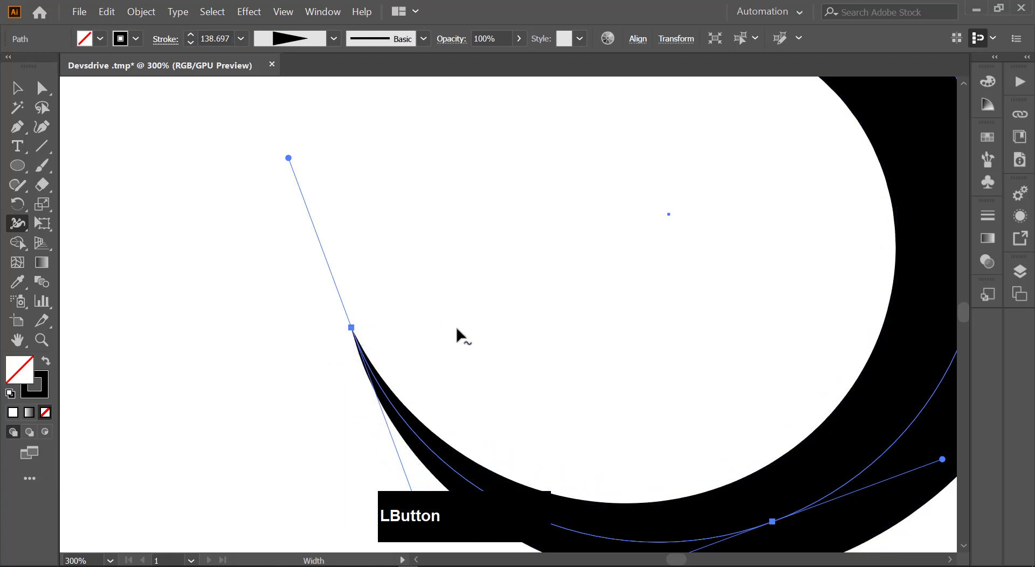
# Narrow the stroke at the arc's upper end to about 55 px and give the stroke a round cap.
pyautogui.hotkey('ctrl', '1')
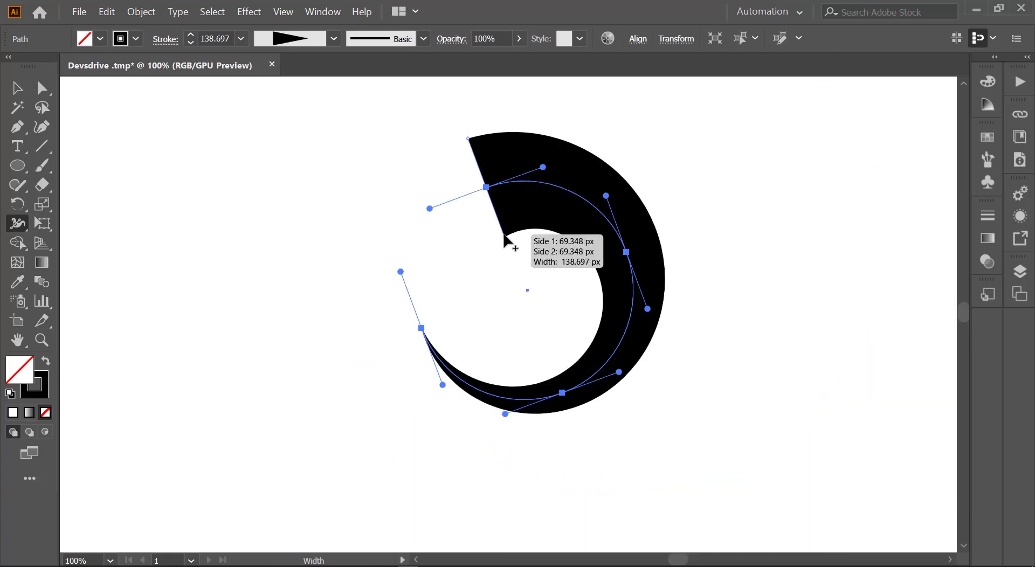
pyautogui.moveTo(505, 243); pyautogui.dragTo(493, 204)
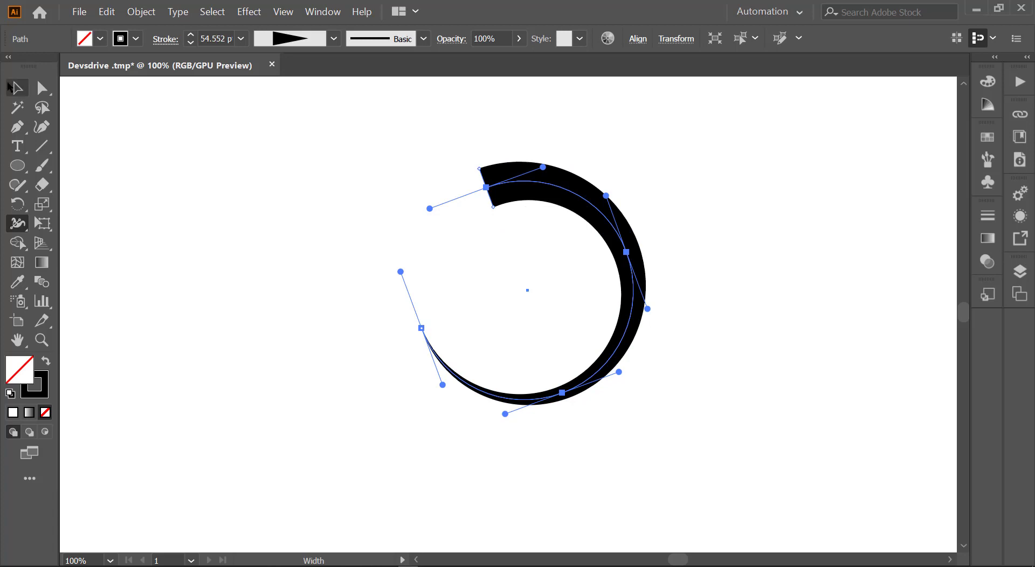
pyautogui.click(16, 89)
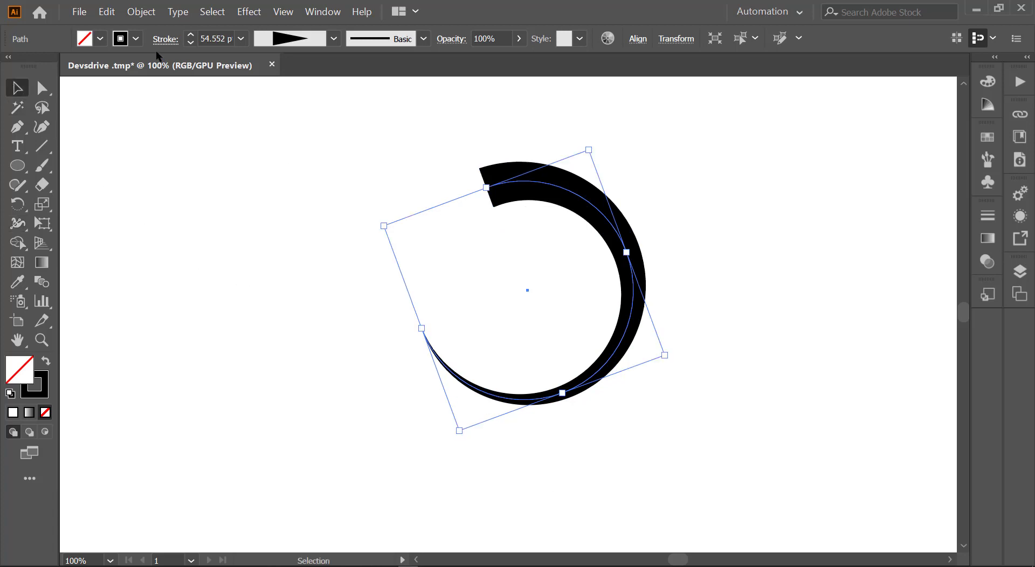
pyautogui.click(160, 42)
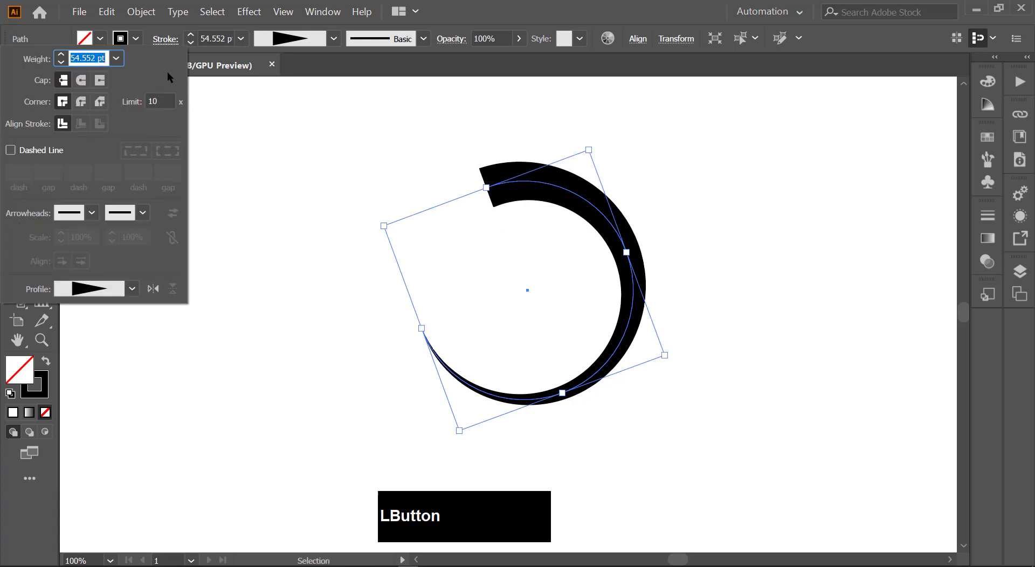
pyautogui.click(81, 81)
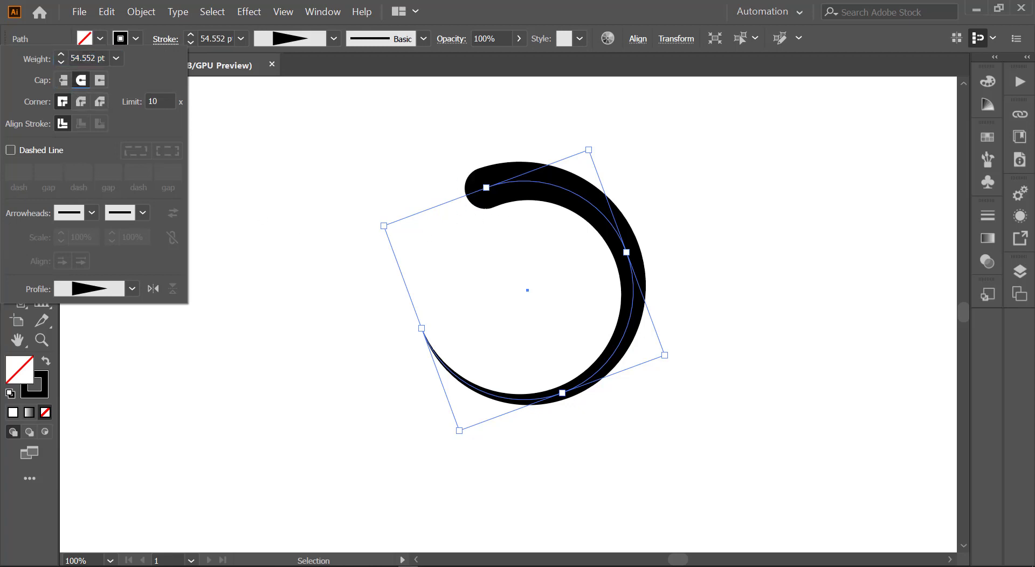
# Reduce the stroke width at the arc's rounded upper end to about 25 px with the Width tool.
pyautogui.click(14, 220)
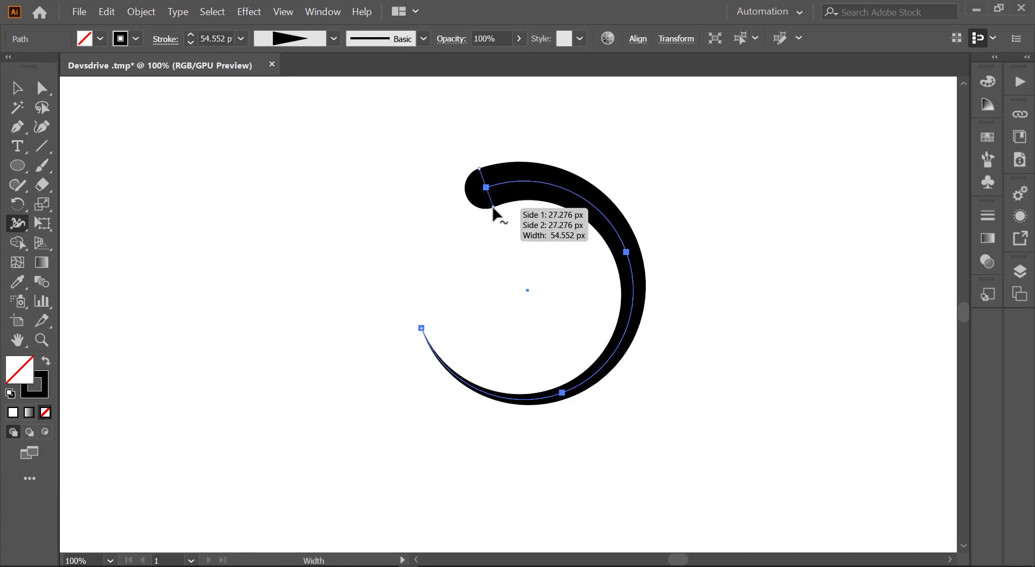
pyautogui.press('alt')
pyautogui.scroll(2, 492, 213)
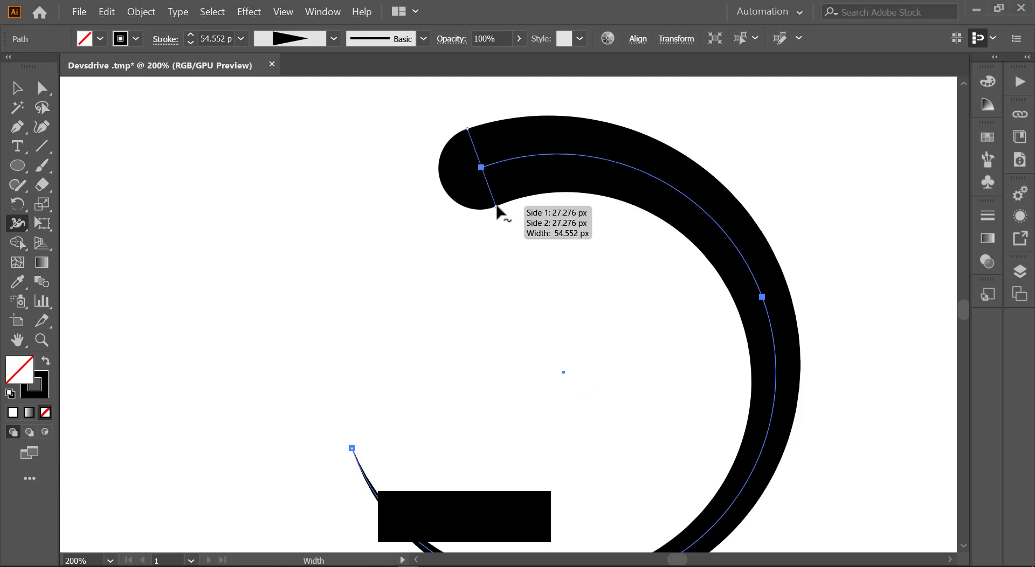
pyautogui.click(497, 212)
pyautogui.moveTo(496, 207); pyautogui.dragTo(487, 185)
pyautogui.scroll(-2, 529, 214)
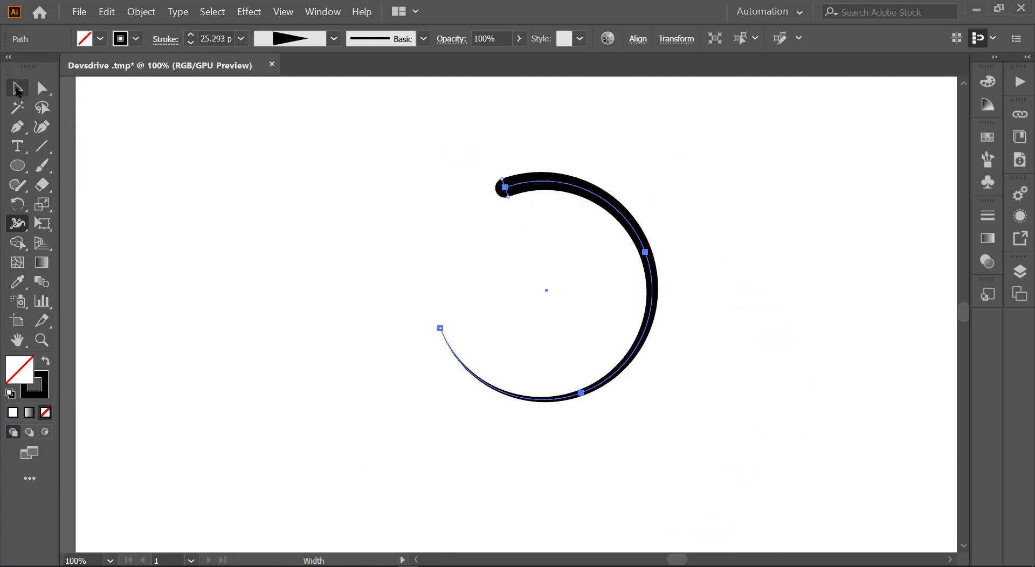
# Make the tapered arc's stroke dashed with a 25 pt dash and a 25 pt gap, and deselect the arc.
pyautogui.click(17, 90)
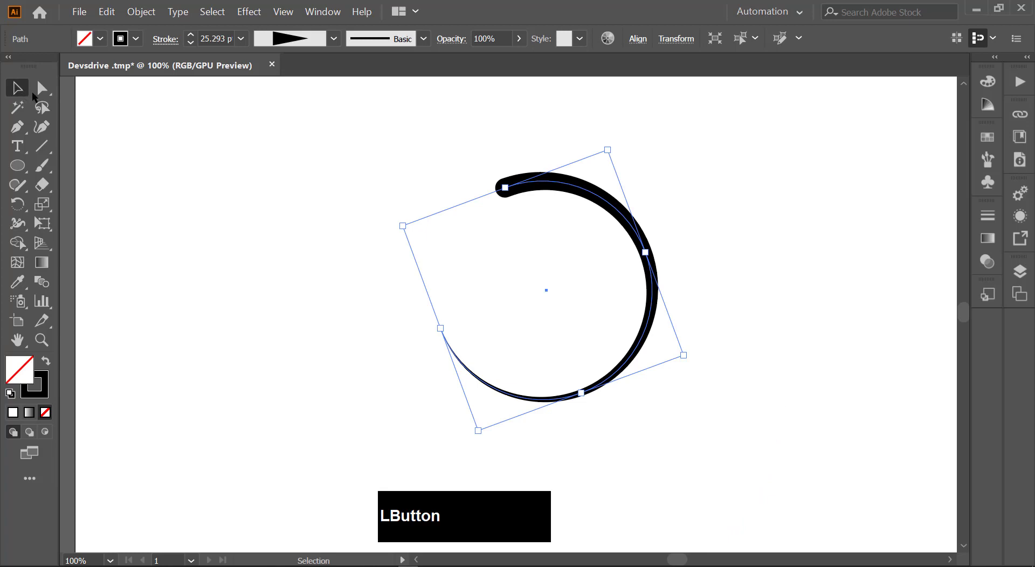
pyautogui.click(162, 45)
pyautogui.click(34, 152)
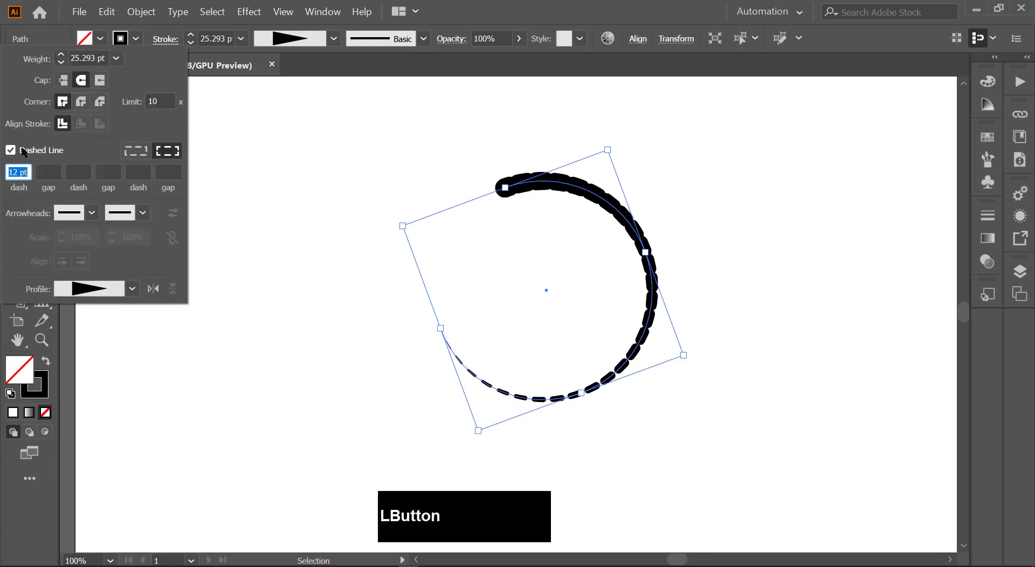
pyautogui.moveTo(29, 173); pyautogui.dragTo(2, 172)
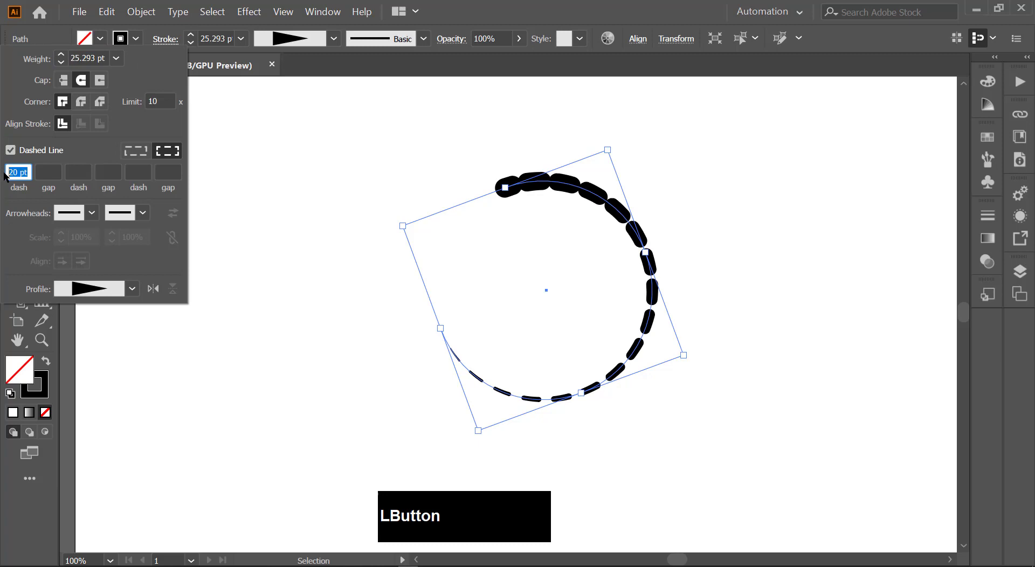
pyautogui.write('25')
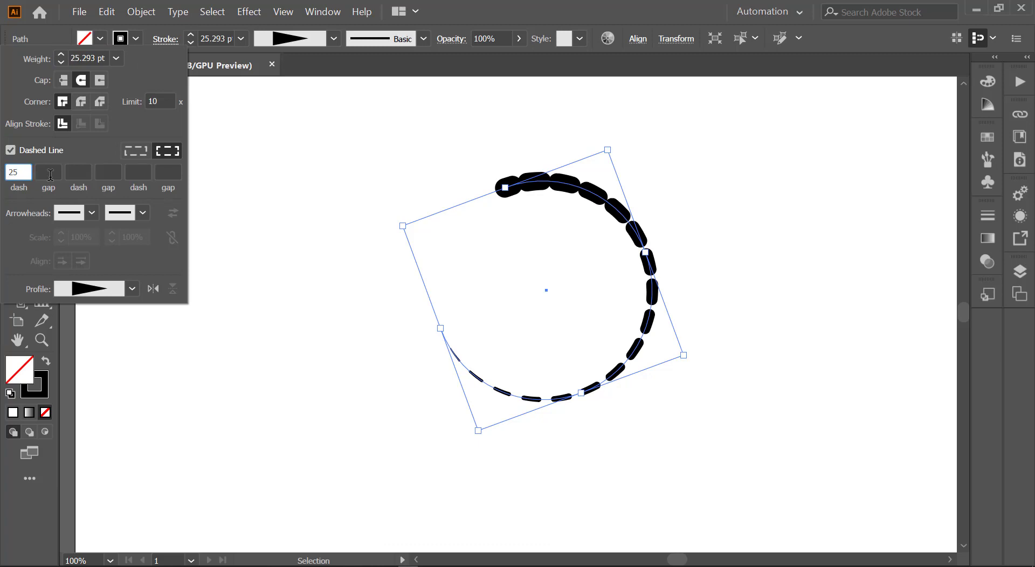
pyautogui.click(51, 173)
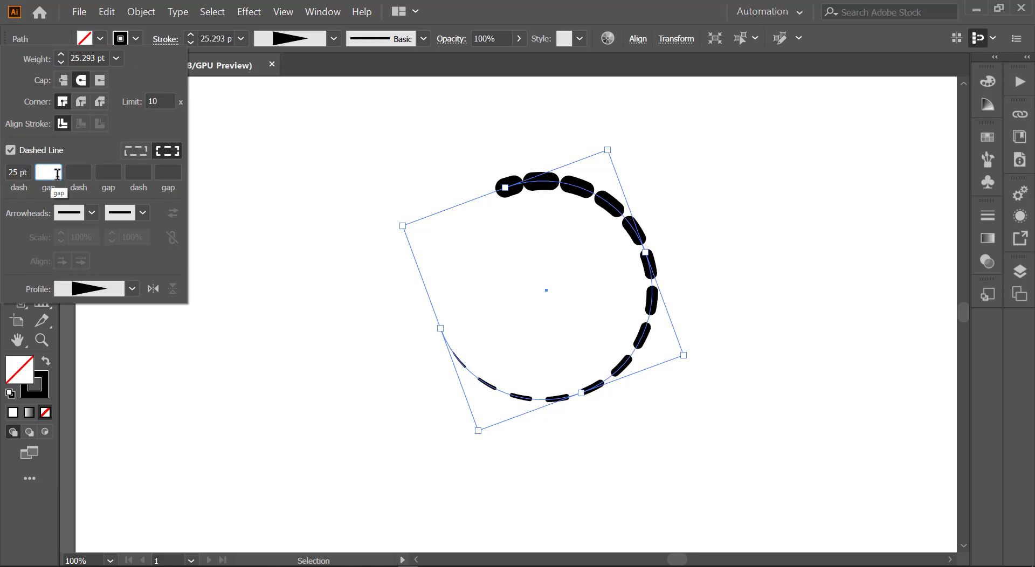
pyautogui.write('25')
pyautogui.press('Tab')
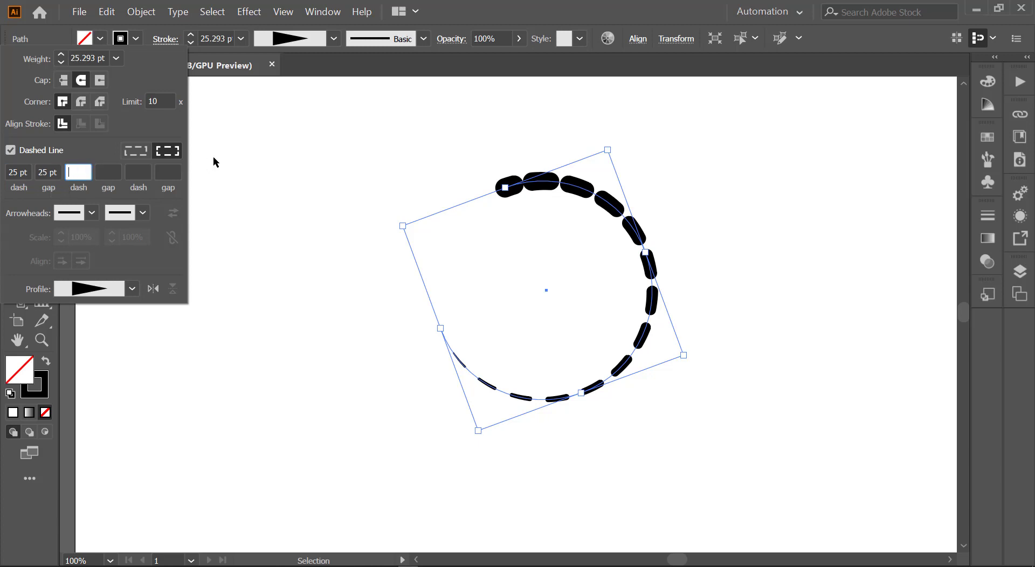
pyautogui.click(224, 144)
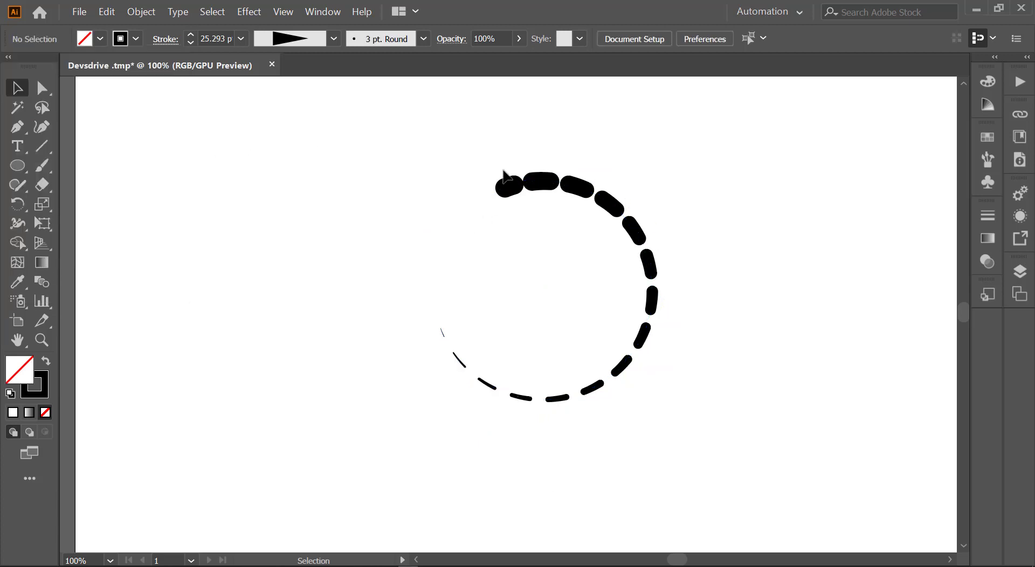
# Move the dashed arc toward the artboard's left side and draw a circle about 240 px in diameter to its right.
pyautogui.moveTo(611, 214); pyautogui.dragTo(382, 196)
pyautogui.click(655, 201)
pyautogui.click(18, 165)
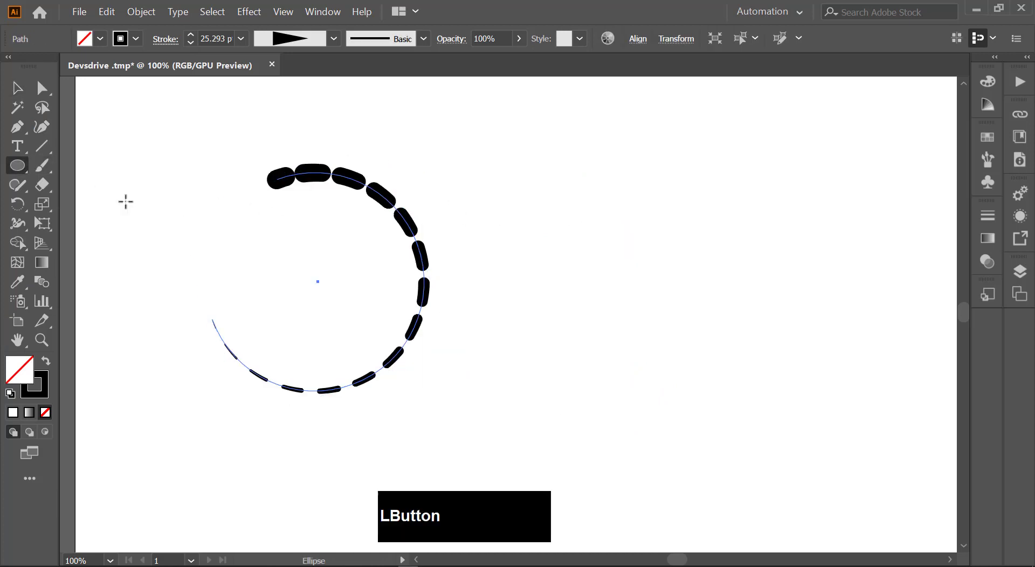
pyautogui.moveTo(646, 187)
pyautogui.mouseDown()
pyautogui.moveTo(712, 315)
pyautogui.moveTo(754, 367)
pyautogui.mouseUp()
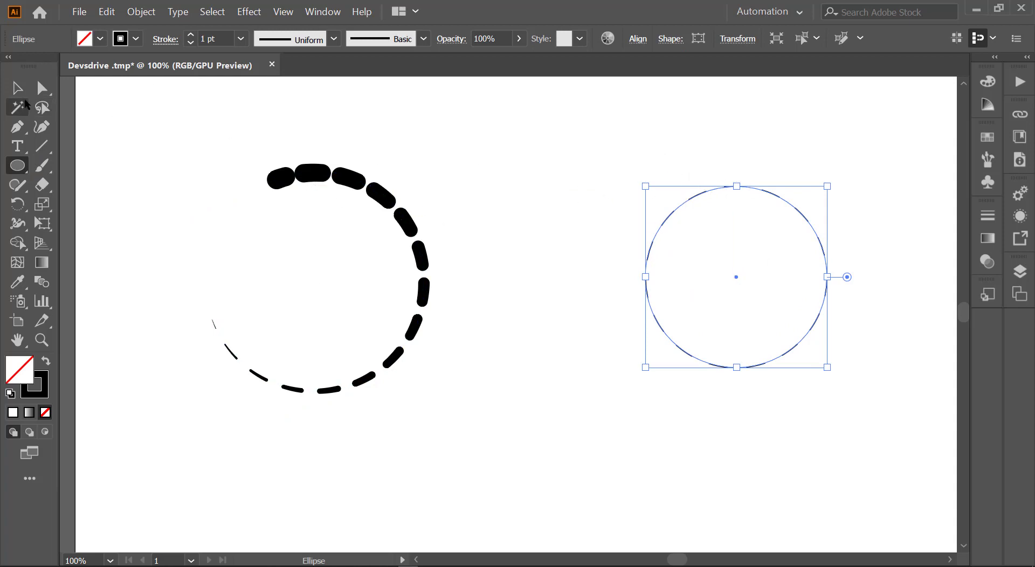
# Turn off the dashed line on the new circle so its stroke is solid.
pyautogui.click(16, 88)
pyautogui.click(746, 180)
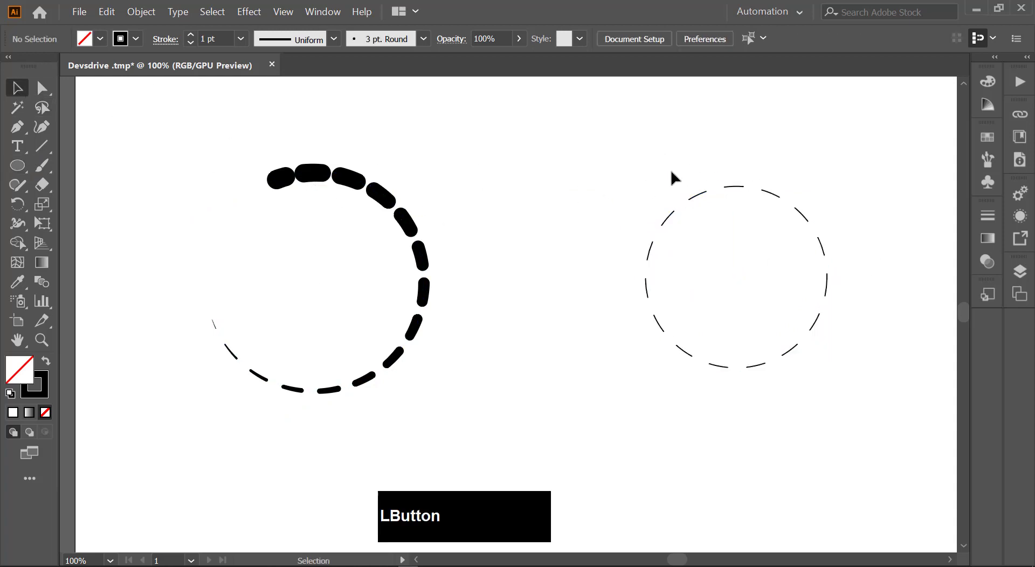
pyautogui.moveTo(696, 187); pyautogui.dragTo(788, 291)
pyautogui.click(156, 43)
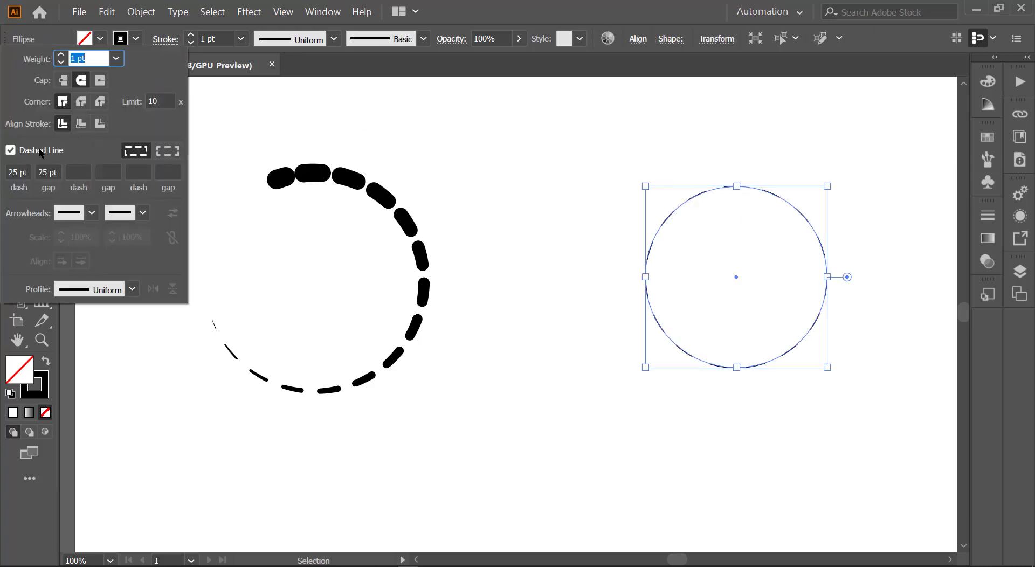
pyautogui.click(19, 153)
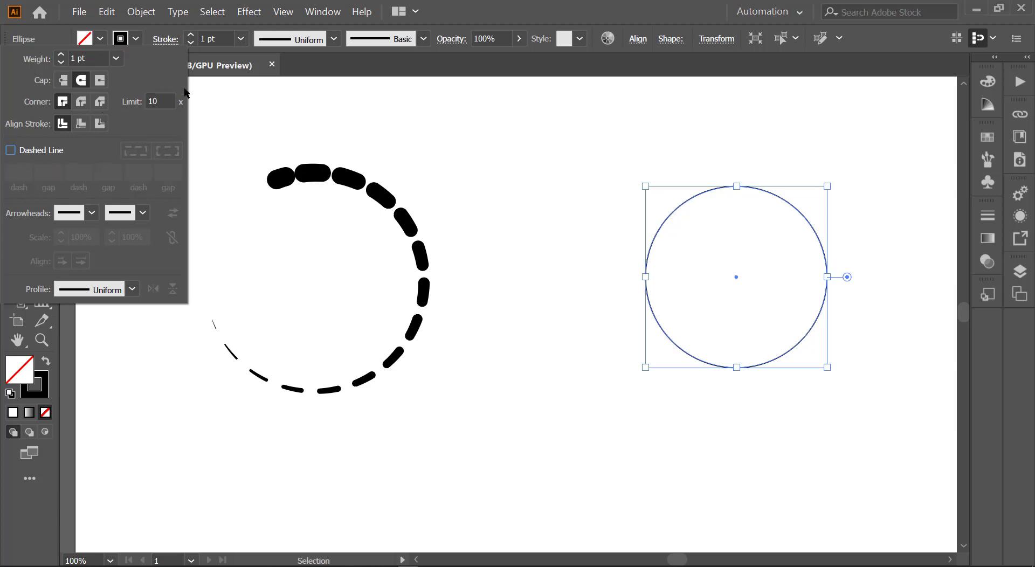
pyautogui.click(569, 199)
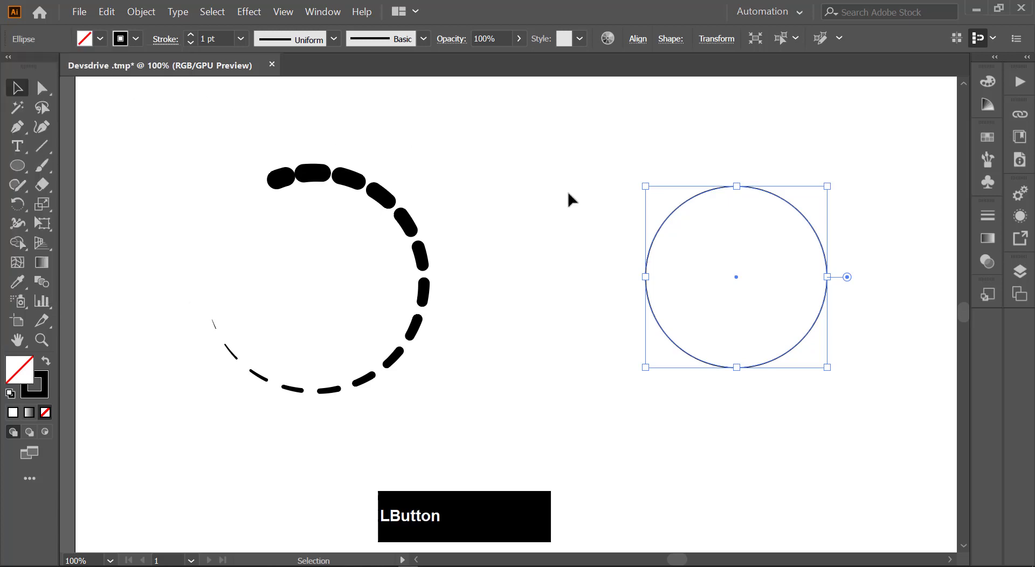
# Delete the circle's upper-left quarter segment and set the remaining arc's stroke weight to 10 pt.
pyautogui.click(42, 88)
pyautogui.moveTo(735, 253); pyautogui.dragTo(736, 252)
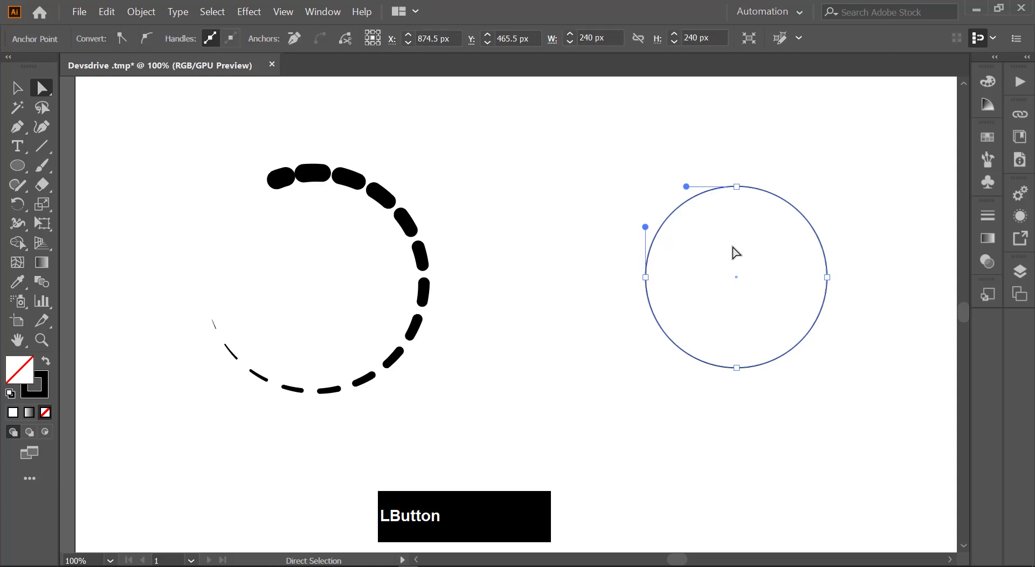
pyautogui.press('Delete')
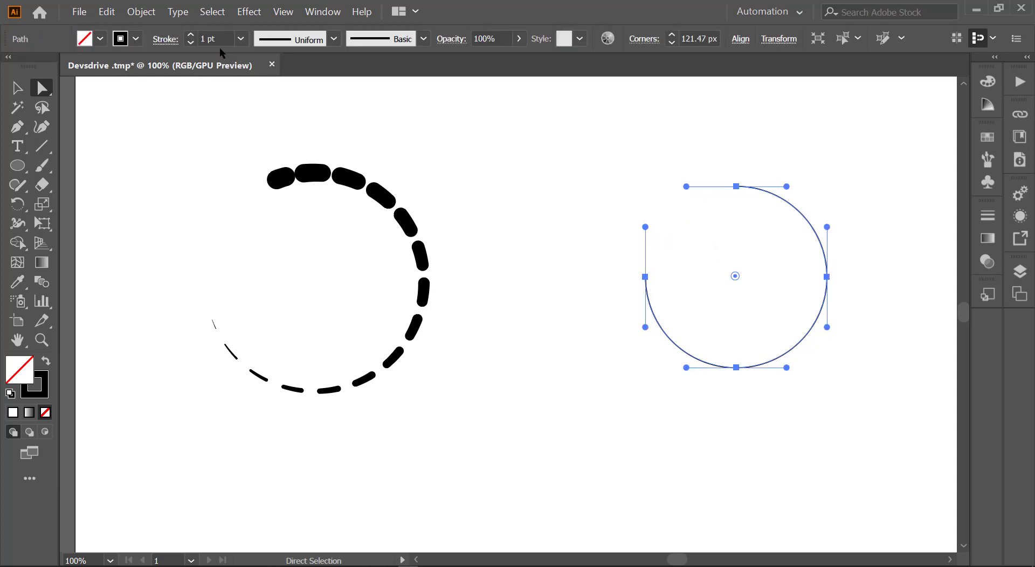
pyautogui.moveTo(214, 36); pyautogui.dragTo(188, 35)
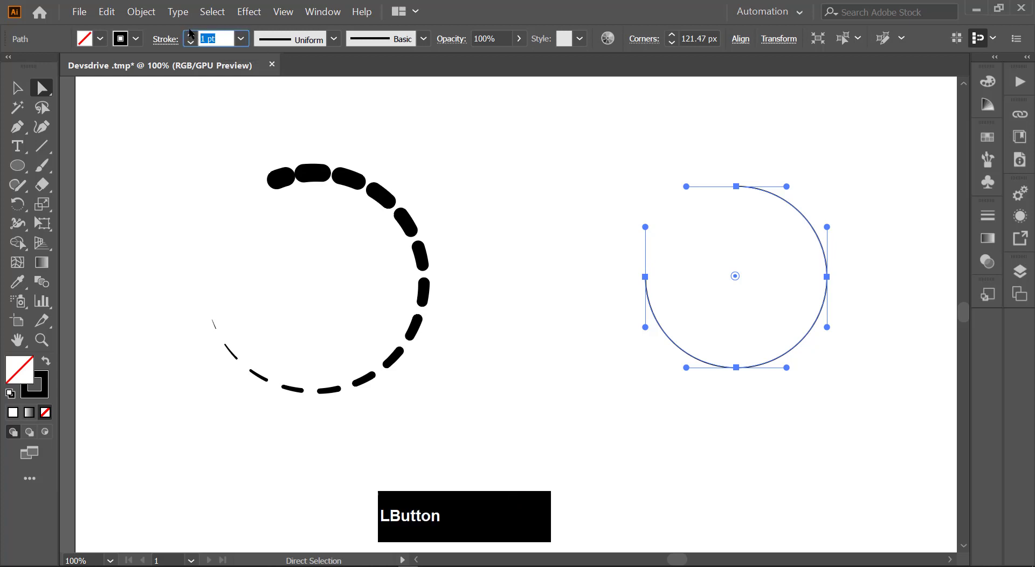
pyautogui.click(163, 239)
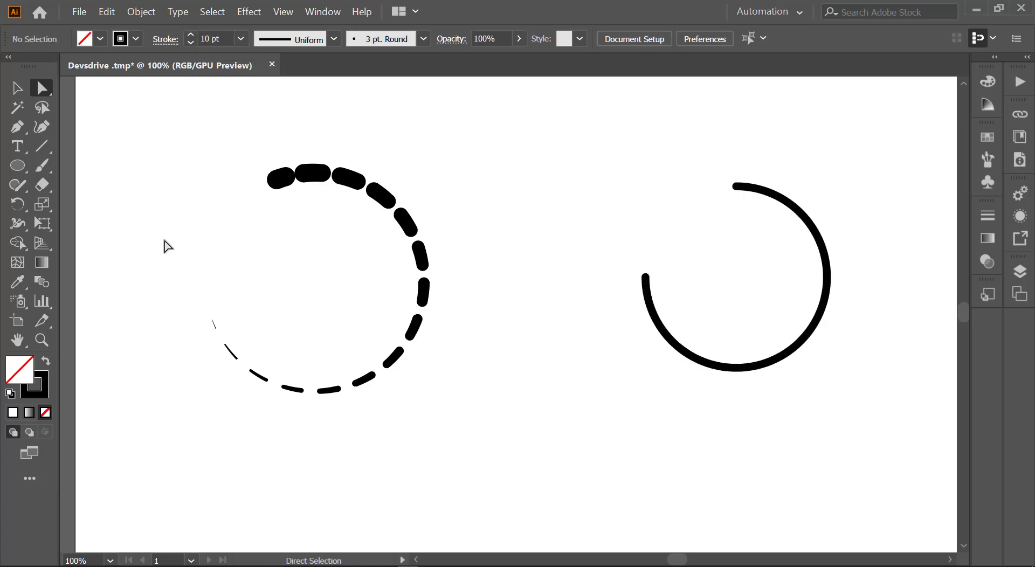
# Widen only the inner side of the solid arc's upper end to a total width of about 74 px with the Width tool.
pyautogui.hotkey('shift', 'w')
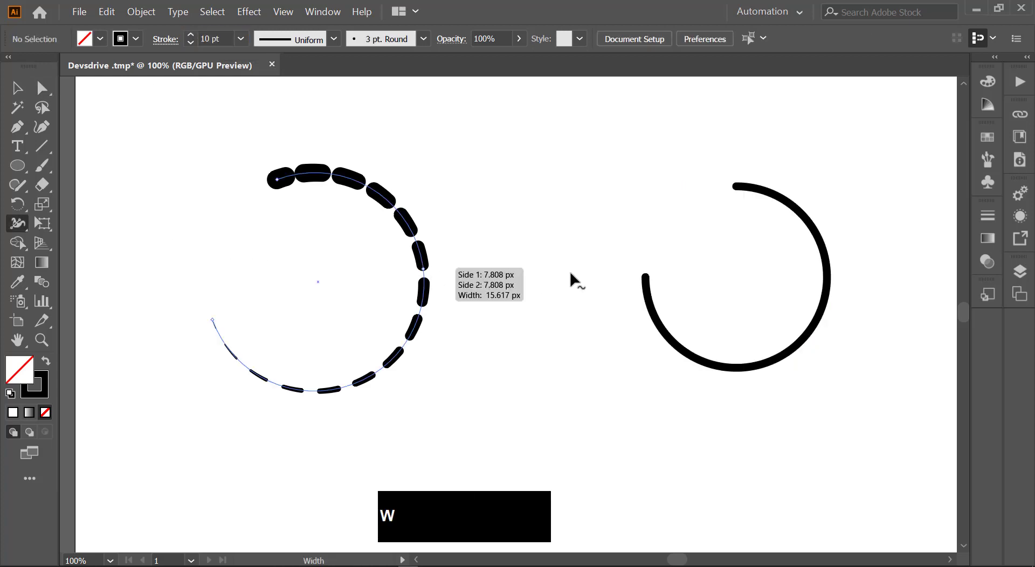
pyautogui.moveTo(740, 190); pyautogui.dragTo(741, 189)
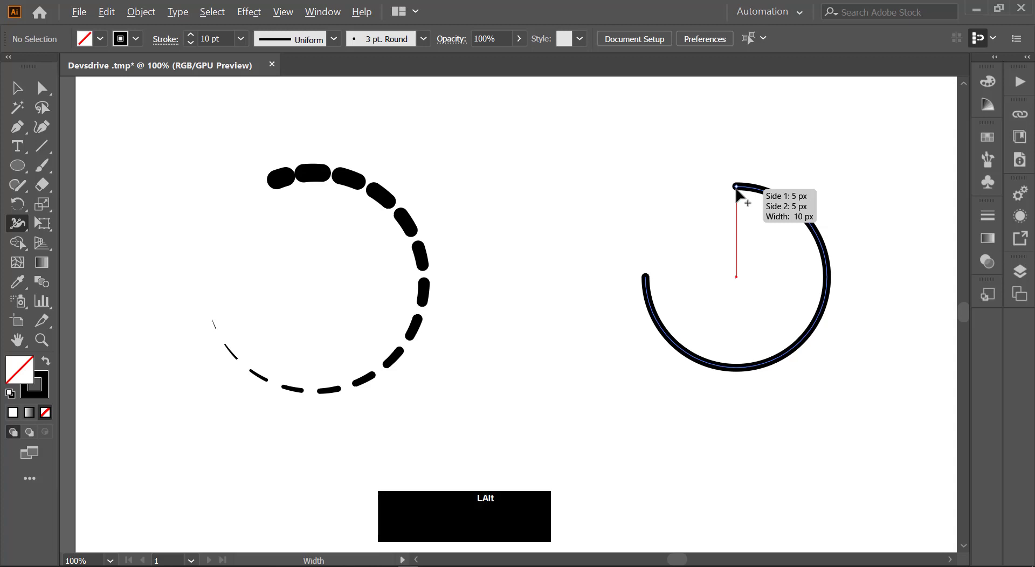
pyautogui.moveTo(737, 188); pyautogui.dragTo(730, 243)
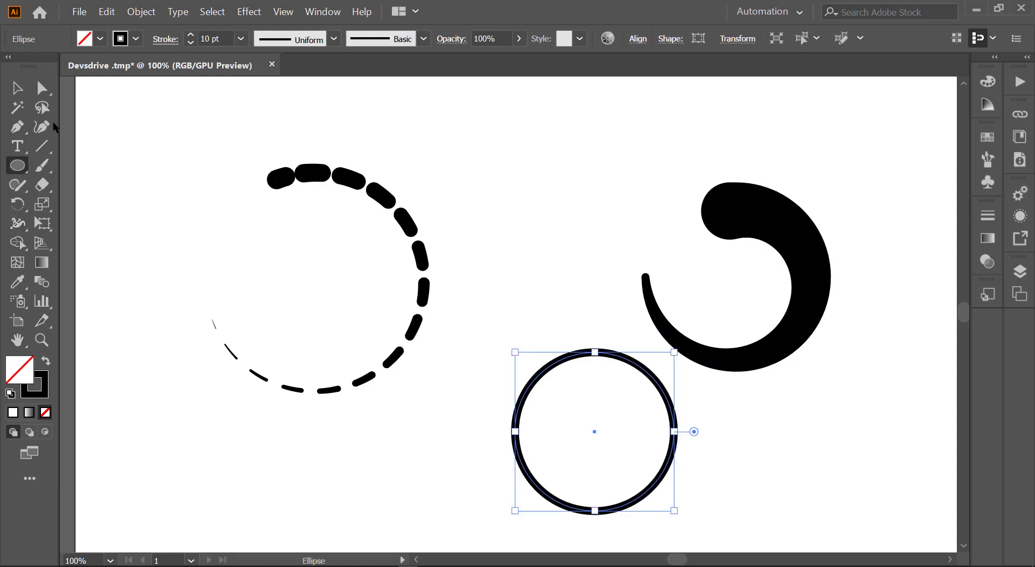
# Delete the lower circle's upper-left quarter segment and widen its upper end on both sides to about 79 px with the Width tool.
pyautogui.click(42, 88)
pyautogui.click(531, 380)
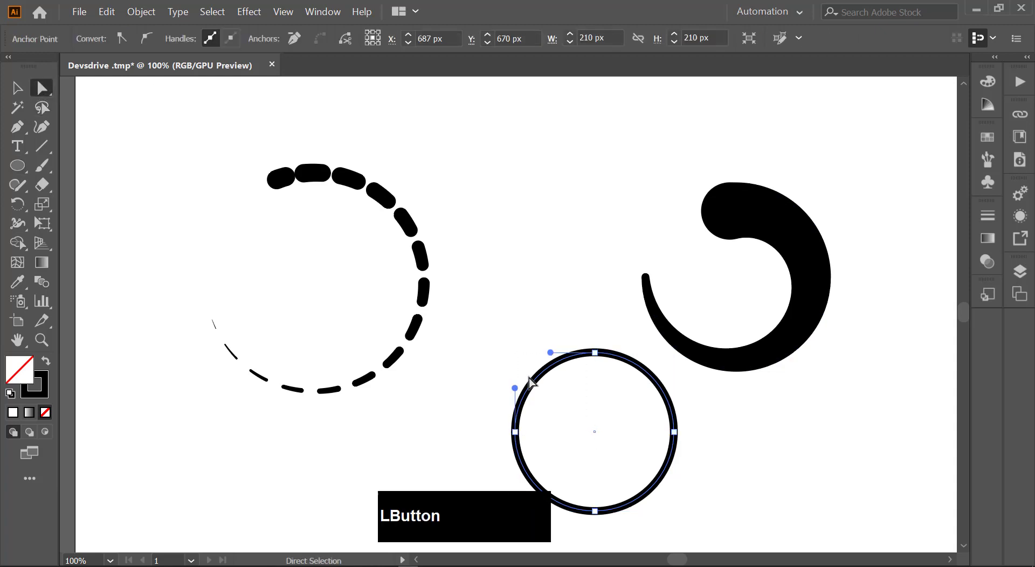
pyautogui.press('Delete')
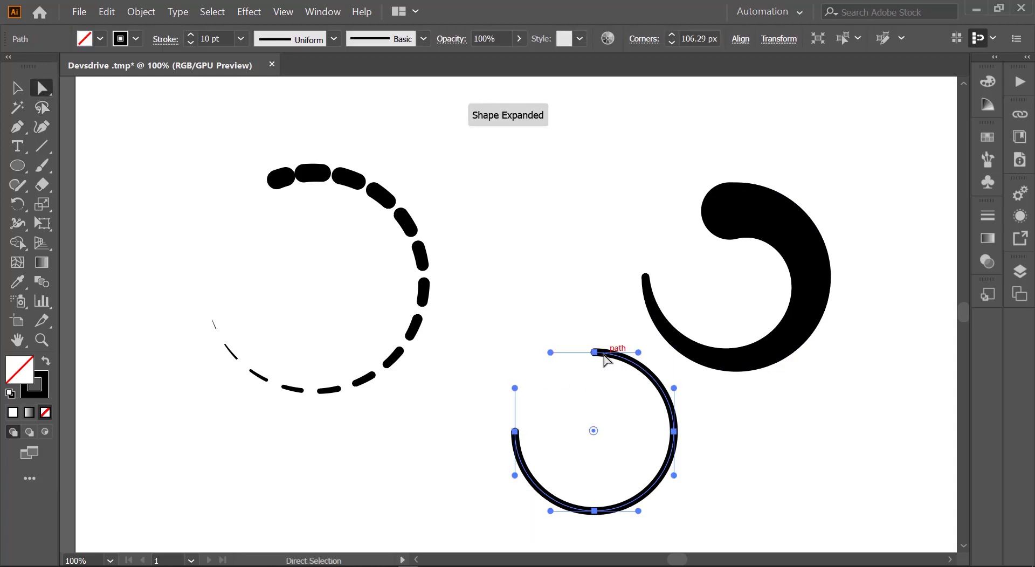
pyautogui.click(18, 223)
pyautogui.moveTo(598, 353); pyautogui.dragTo(597, 383)
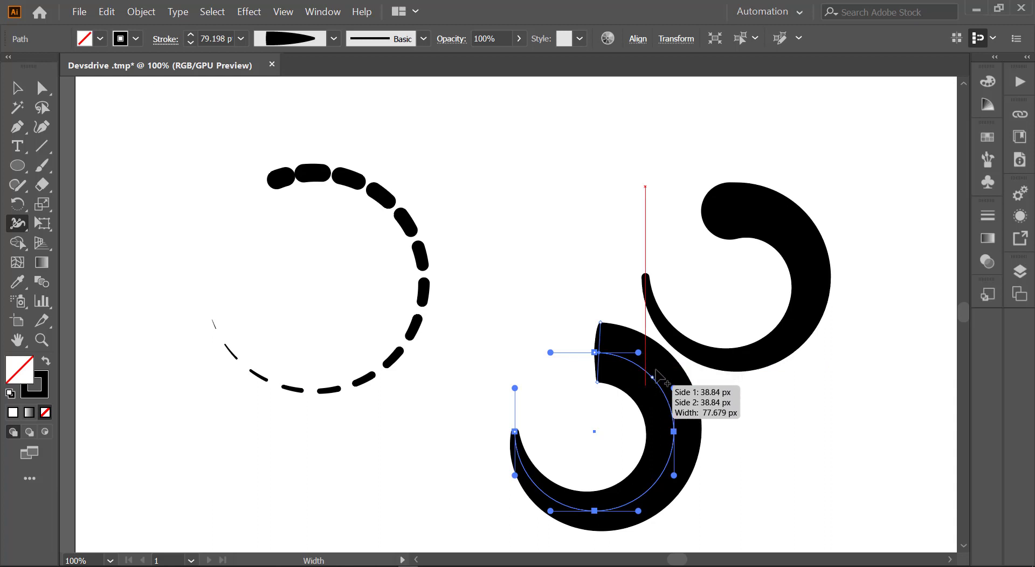
# Adjust the inner side's width near the upper end of the one-sided arc with the Width tool.
pyautogui.press('z')
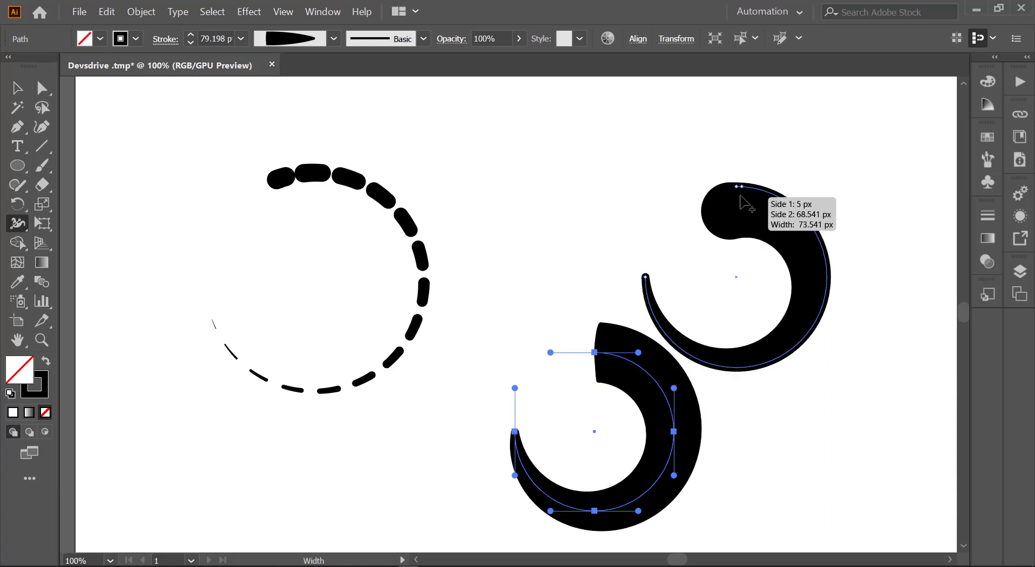
pyautogui.moveTo(741, 201); pyautogui.dragTo(737, 236)
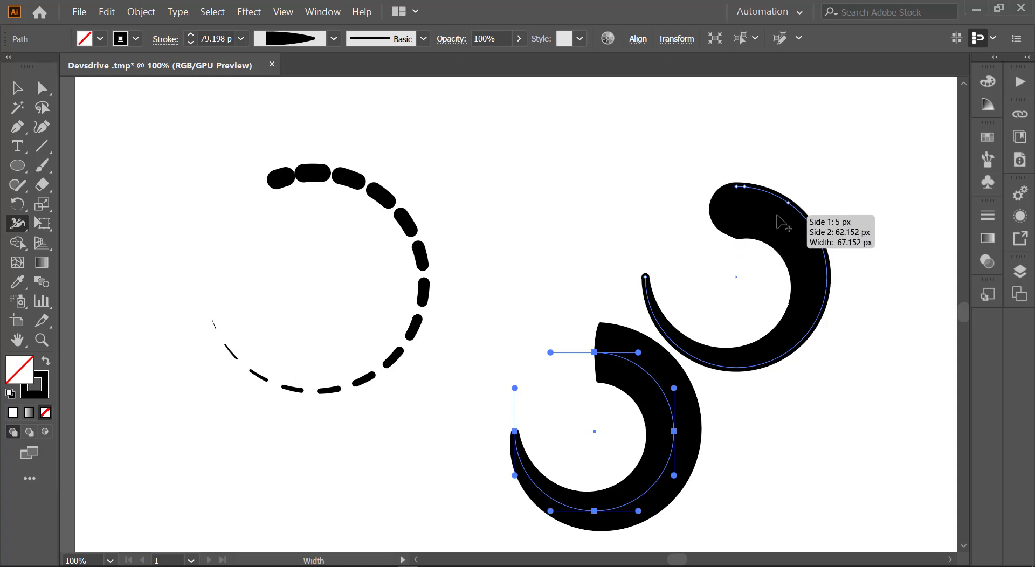
# Select all three arcs on the artboard.
pyautogui.press('v')
pyautogui.hotkey('ctrl', 'a')
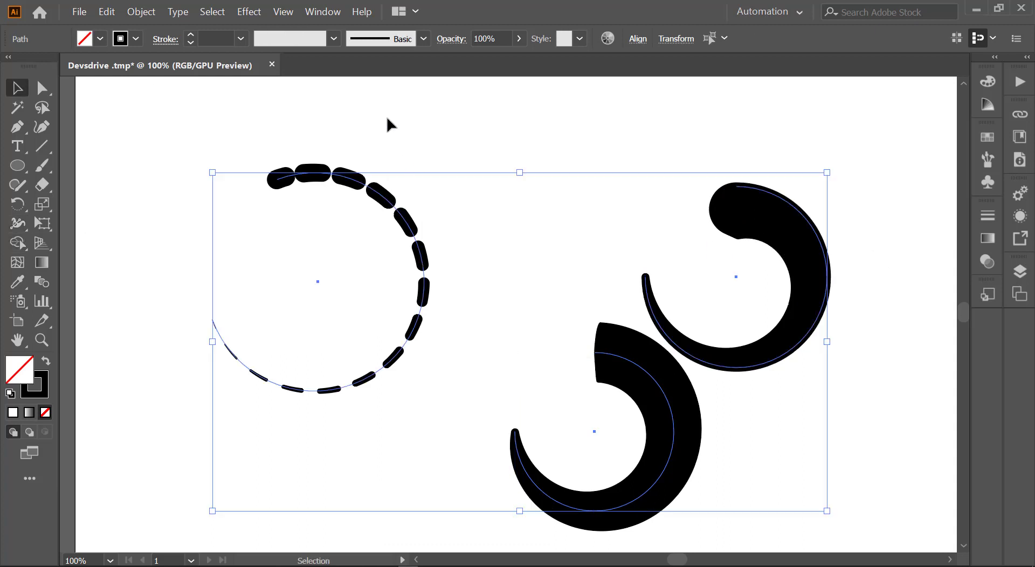
pyautogui.moveTo(257, 132); pyautogui.dragTo(830, 424)
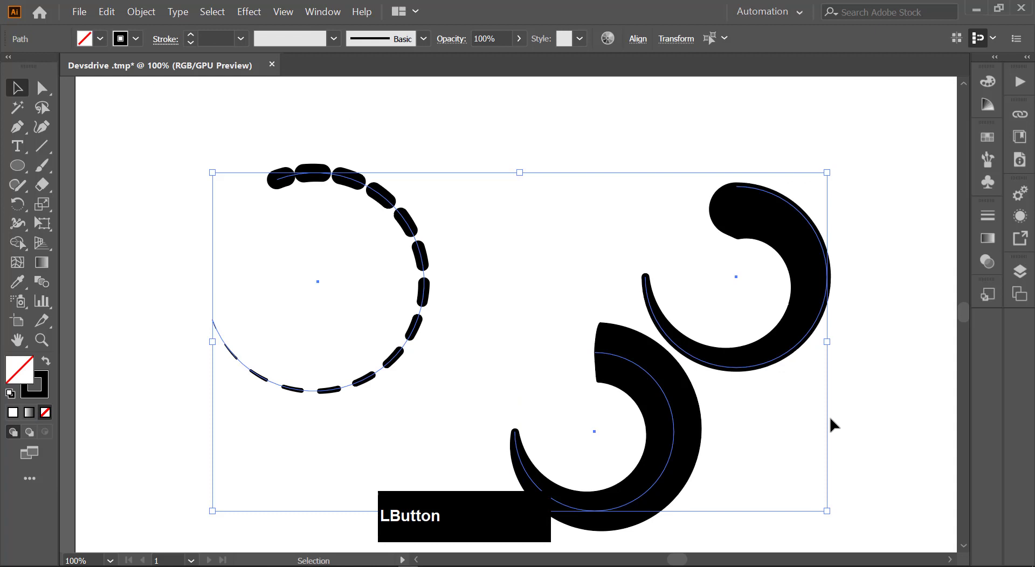